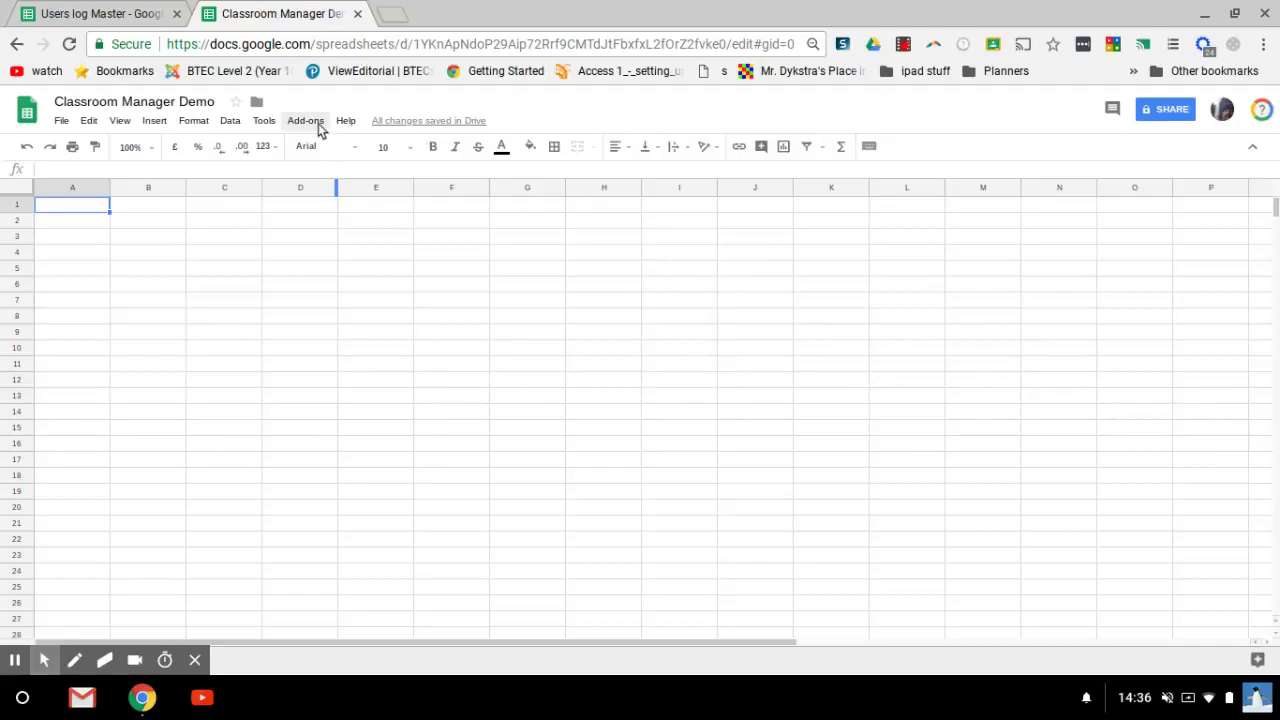
# Step: Start the Classroom Manager add-on, have it create its management sheets, and close the Get Started dialog
pyautogui.click(318, 128)
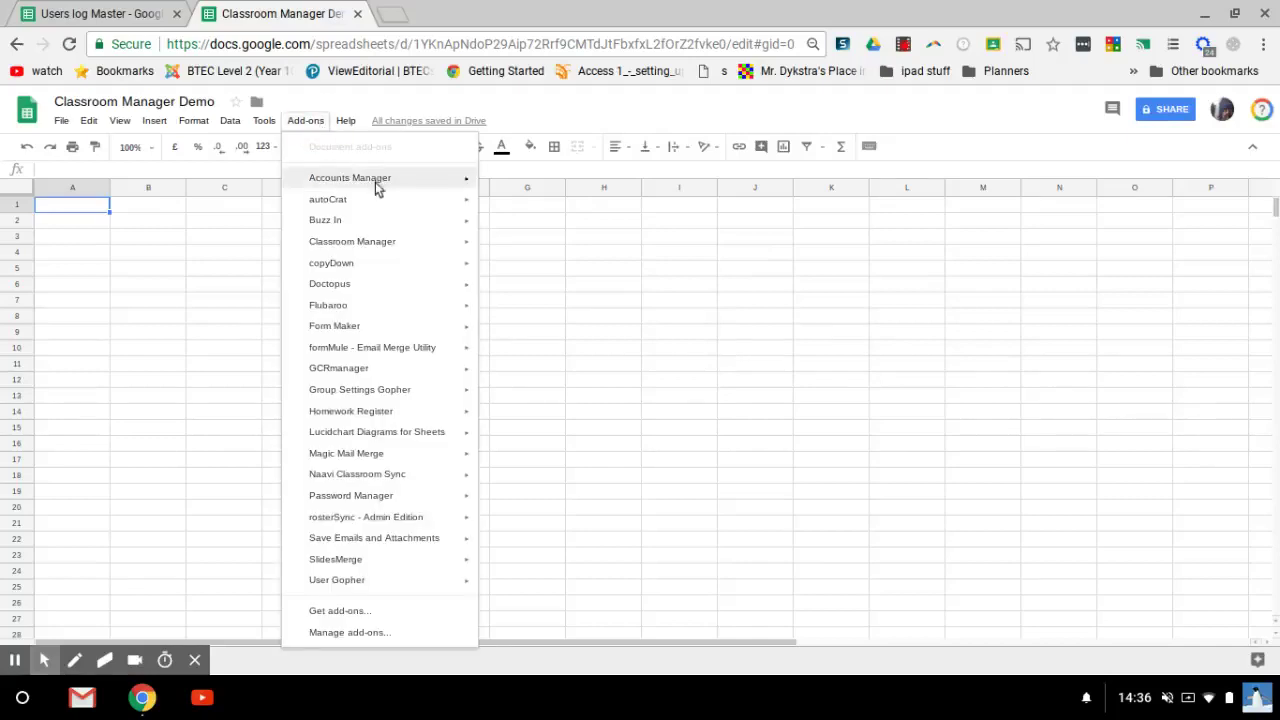
pyautogui.moveTo(392, 241)
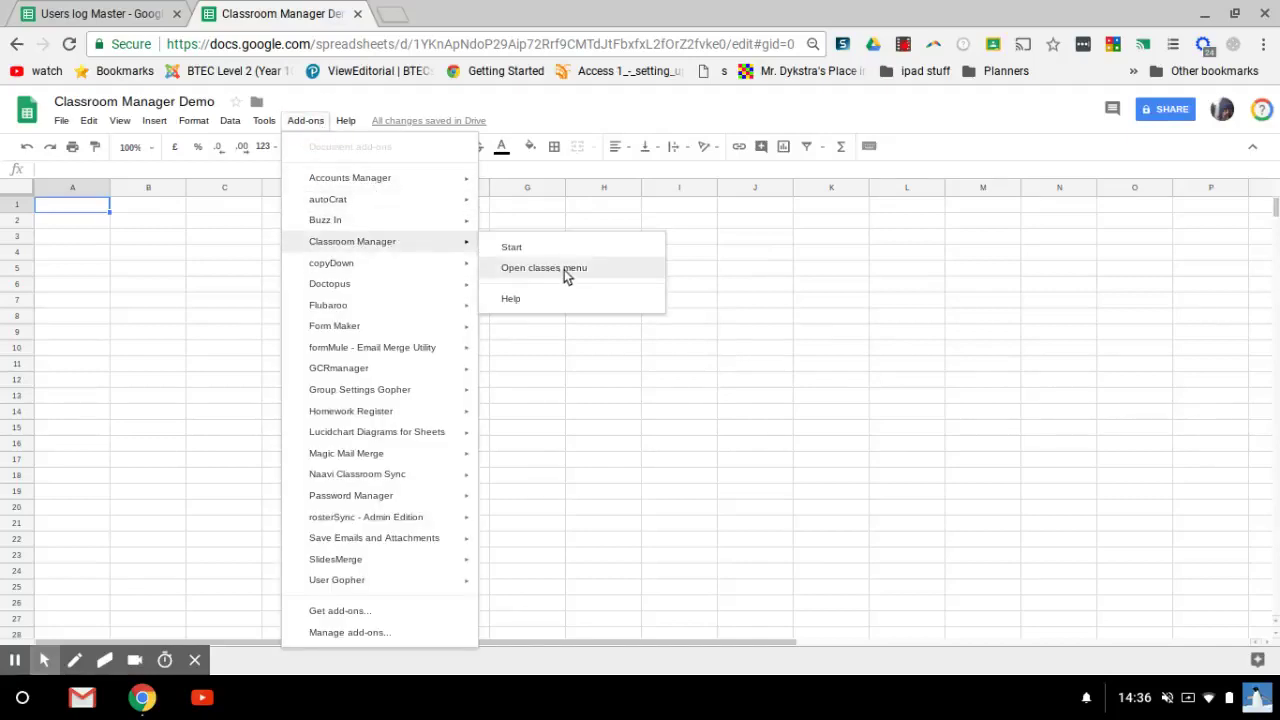
pyautogui.click(512, 247)
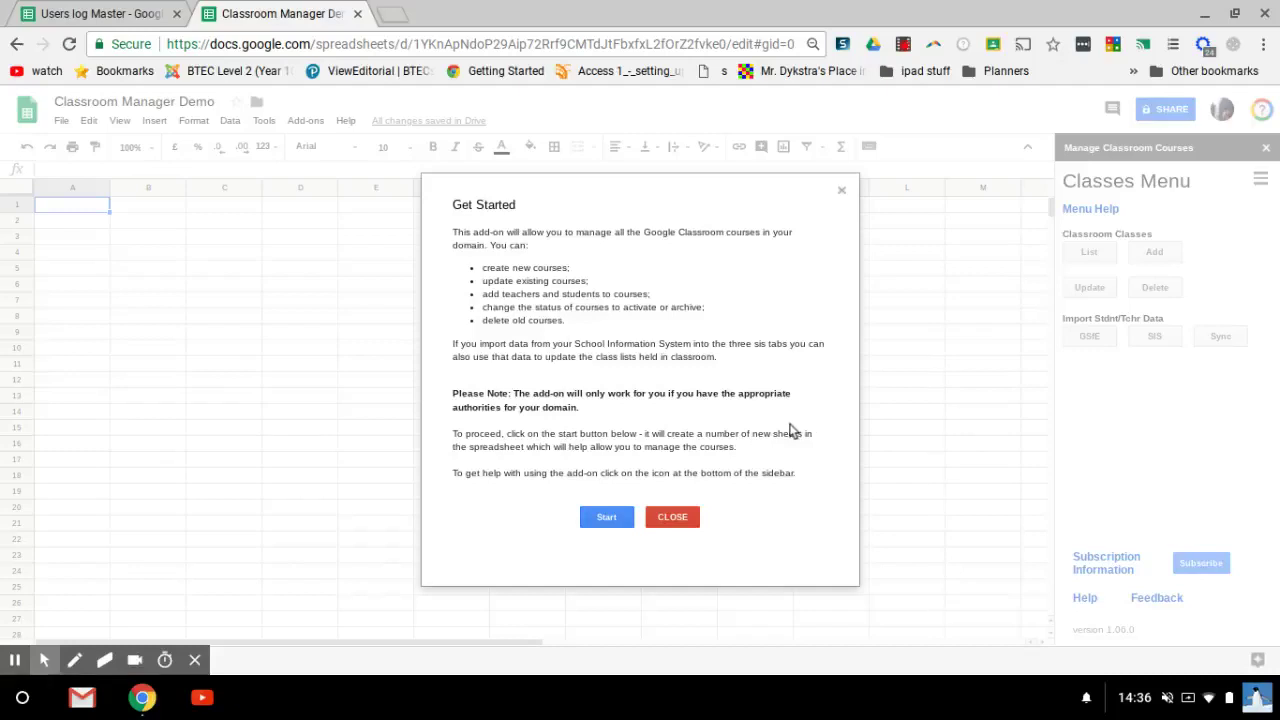
pyautogui.click(607, 522)
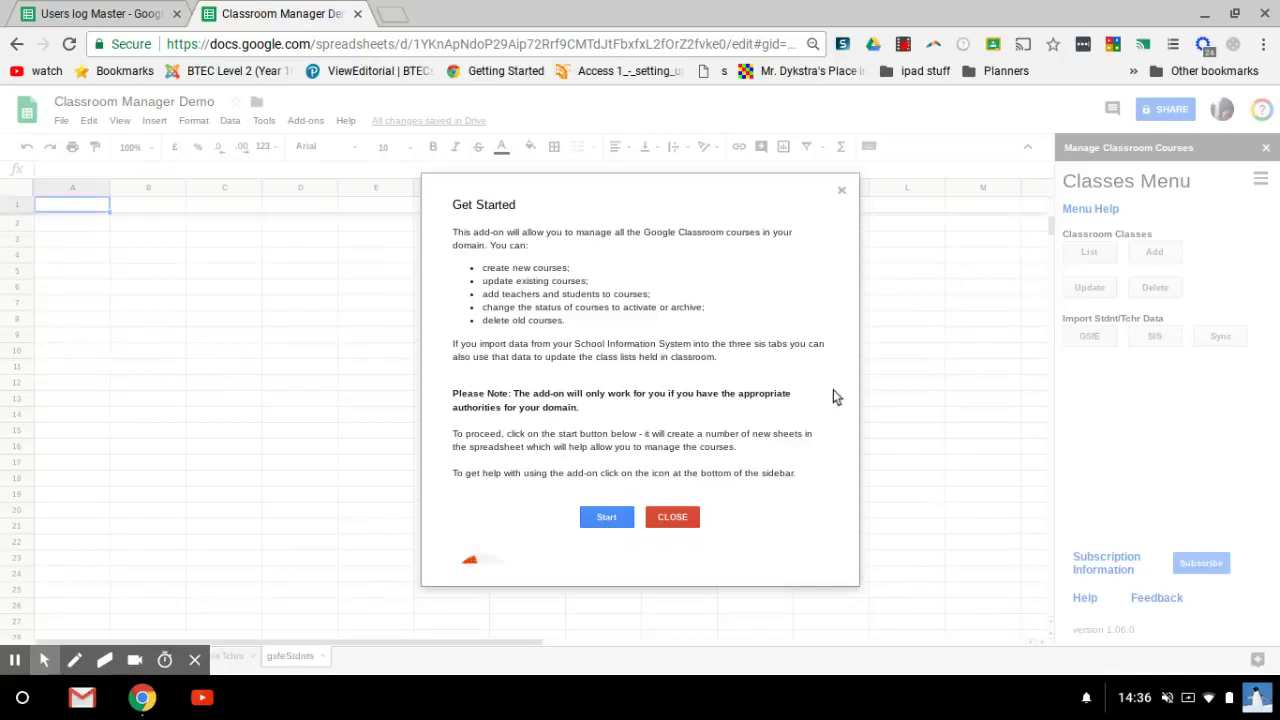
pyautogui.scroll(-2, 833, 389)
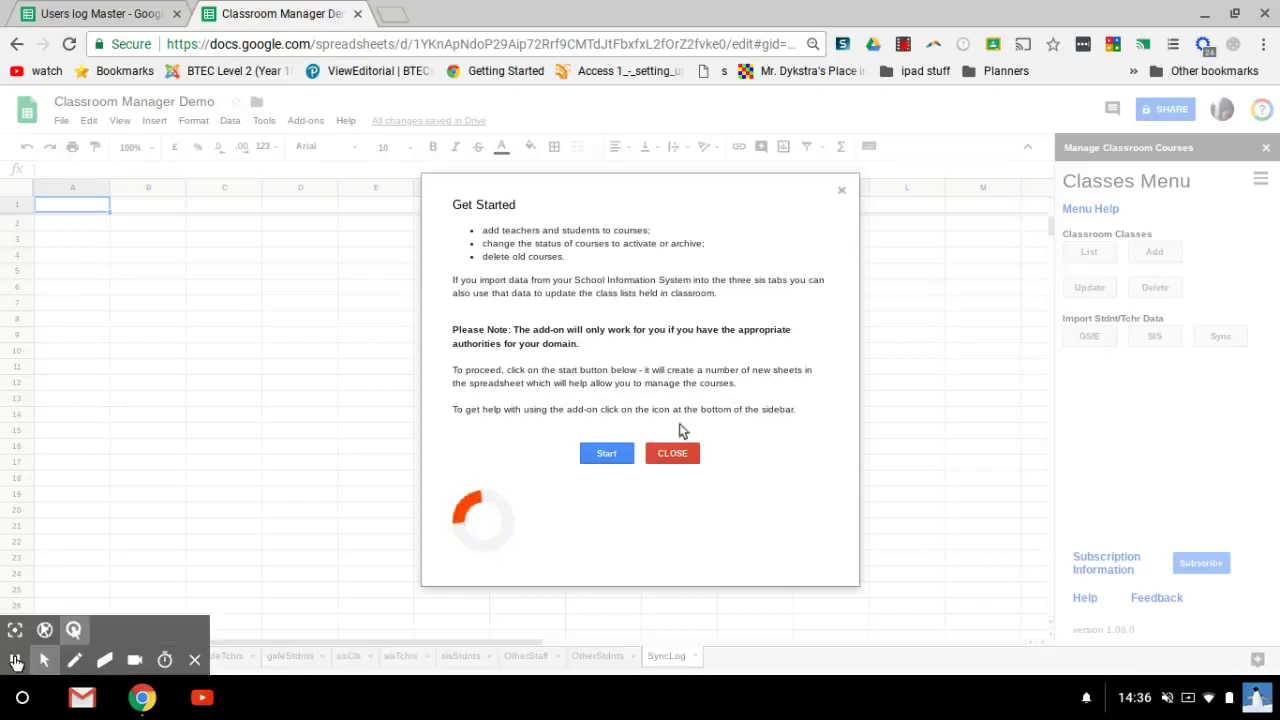
pyautogui.click(14, 660)
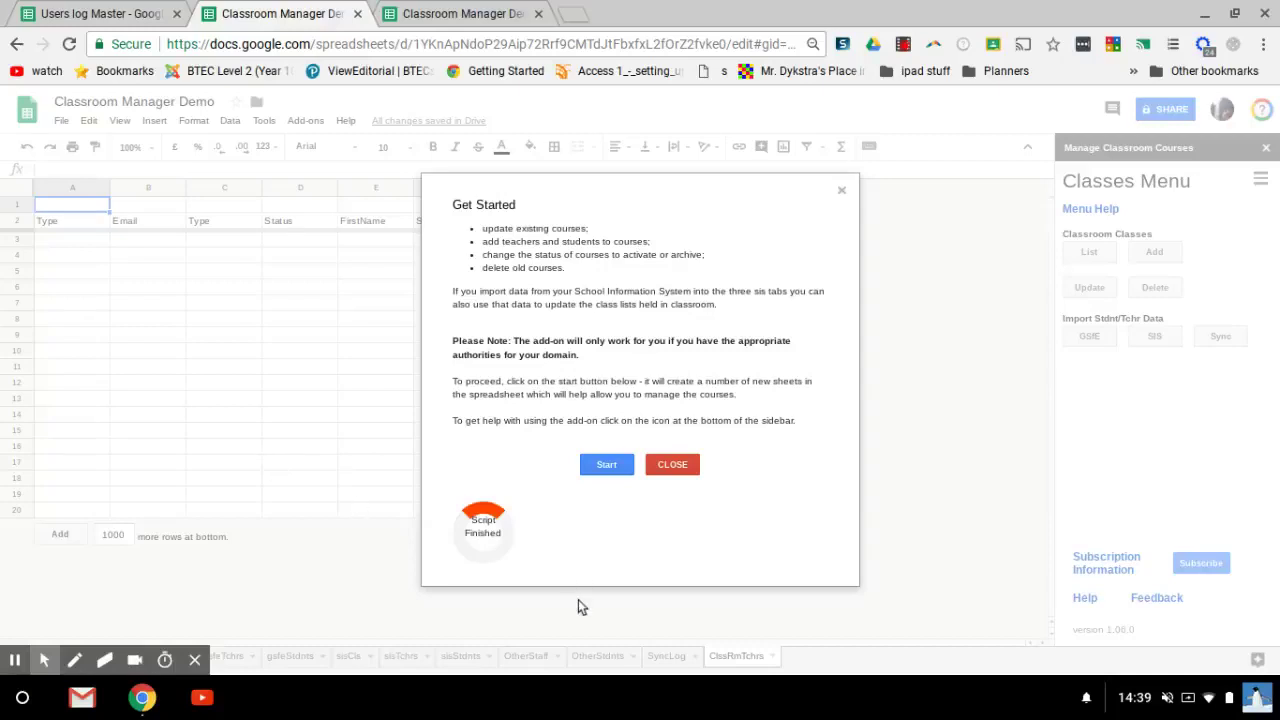
pyautogui.click(676, 474)
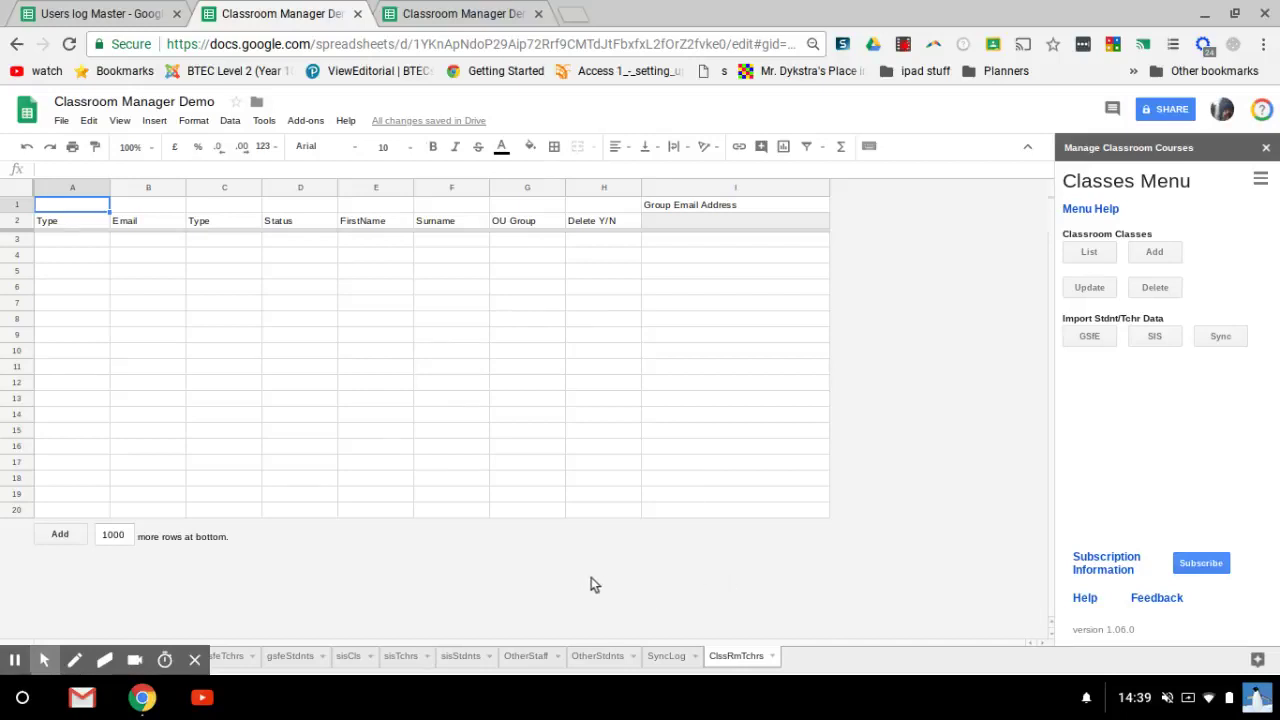
pyautogui.click(193, 660)
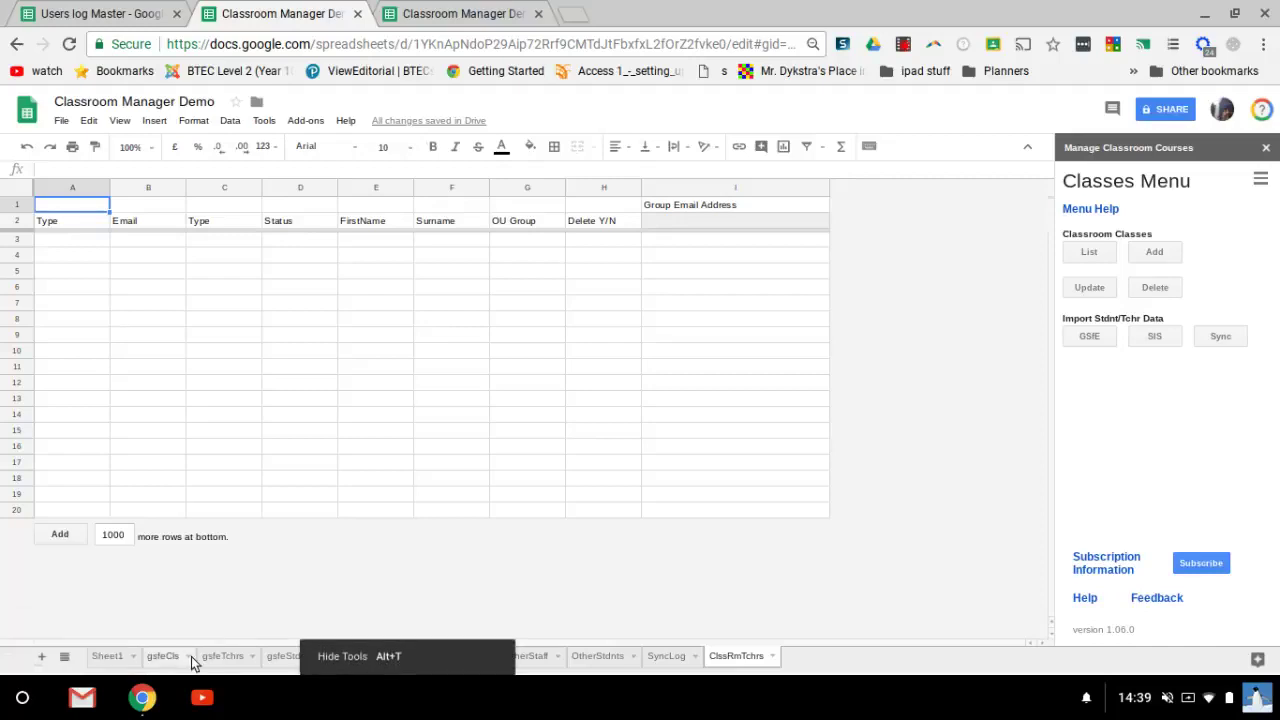
# Step: Open the gsfeCls sheet and examine its course columns from Class Owner through Room
pyautogui.click(112, 660)
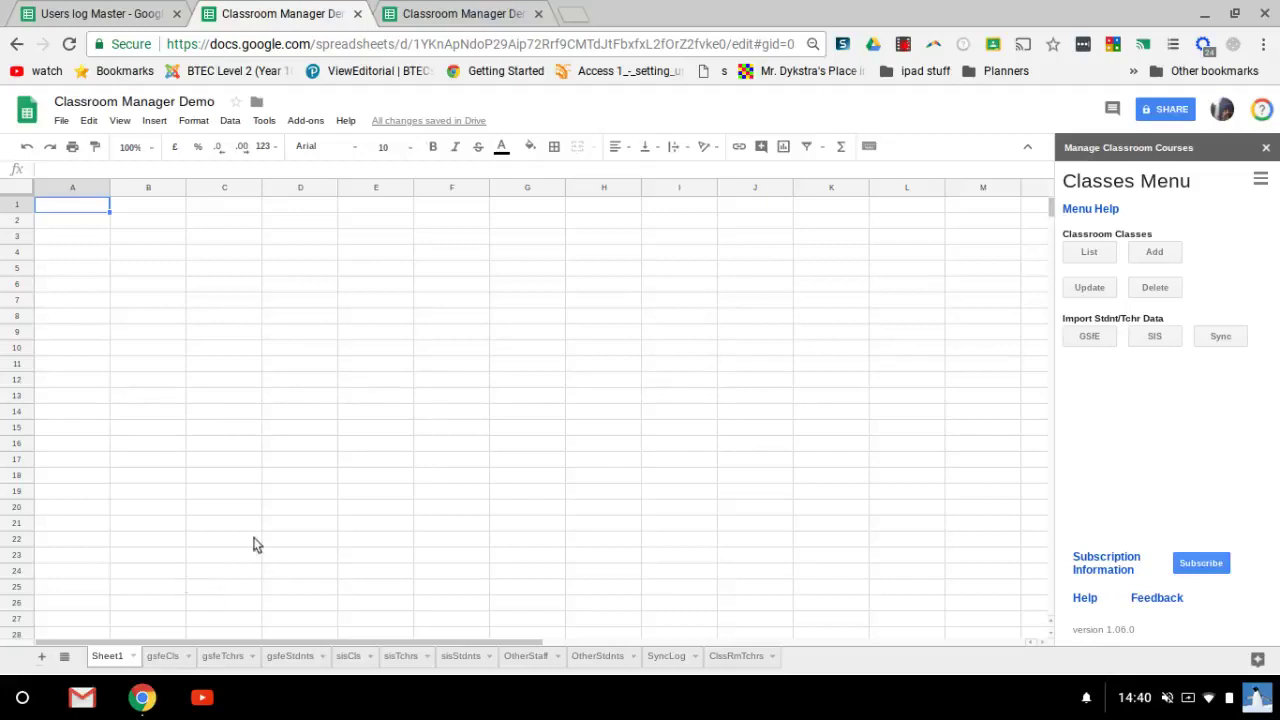
pyautogui.click(165, 656)
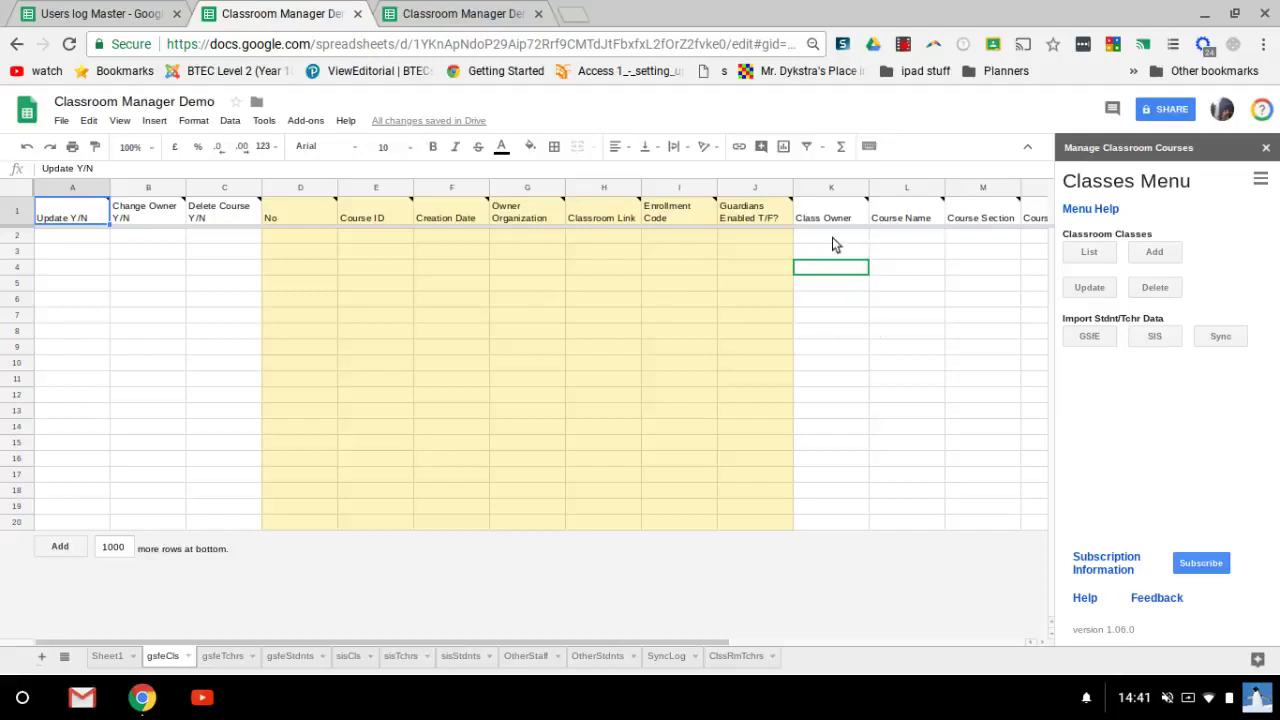
pyautogui.click(833, 266)
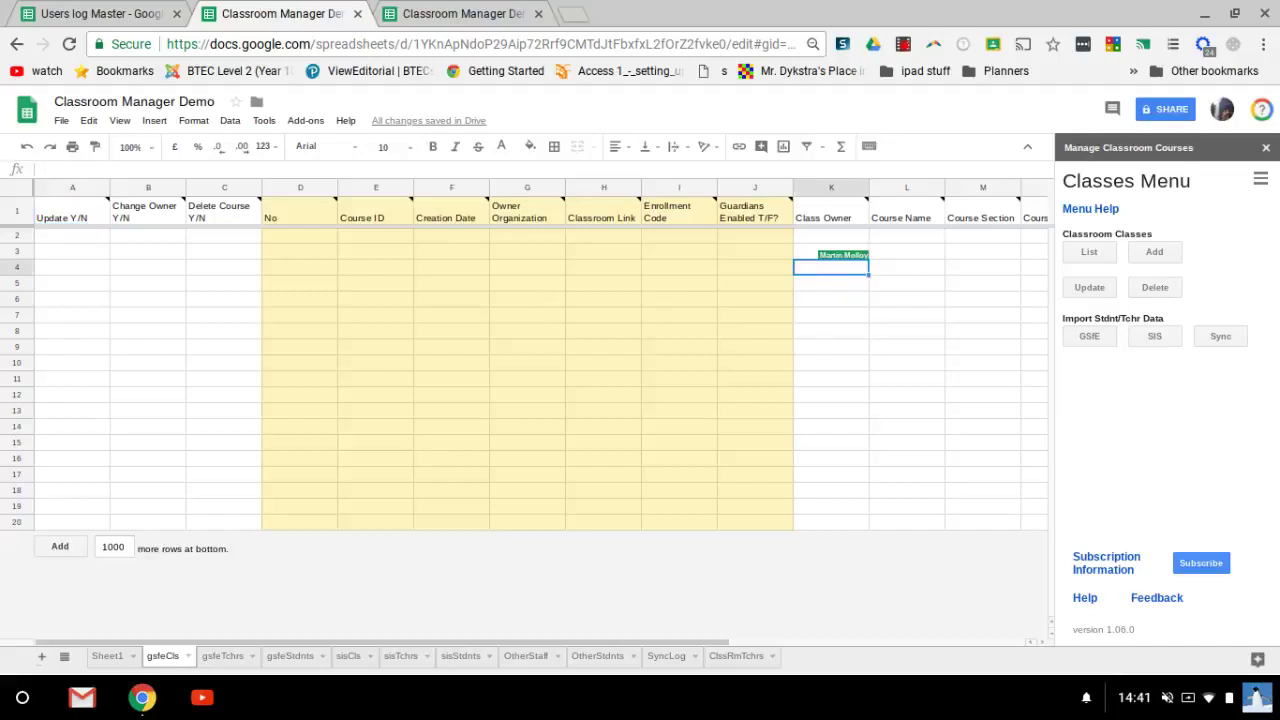
pyautogui.press('Tab')
pyautogui.press('Tab')
pyautogui.press('Tab')
pyautogui.press('Tab')
pyautogui.press('Tab')
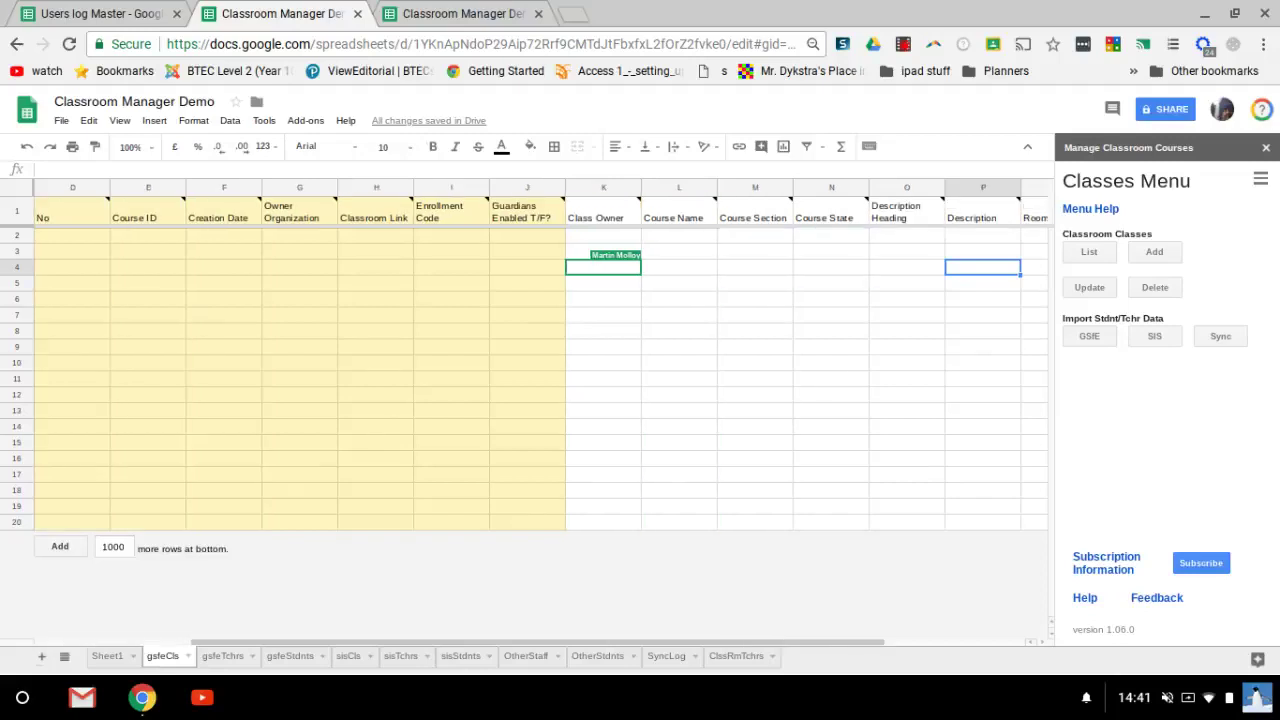
pyautogui.press('Tab')
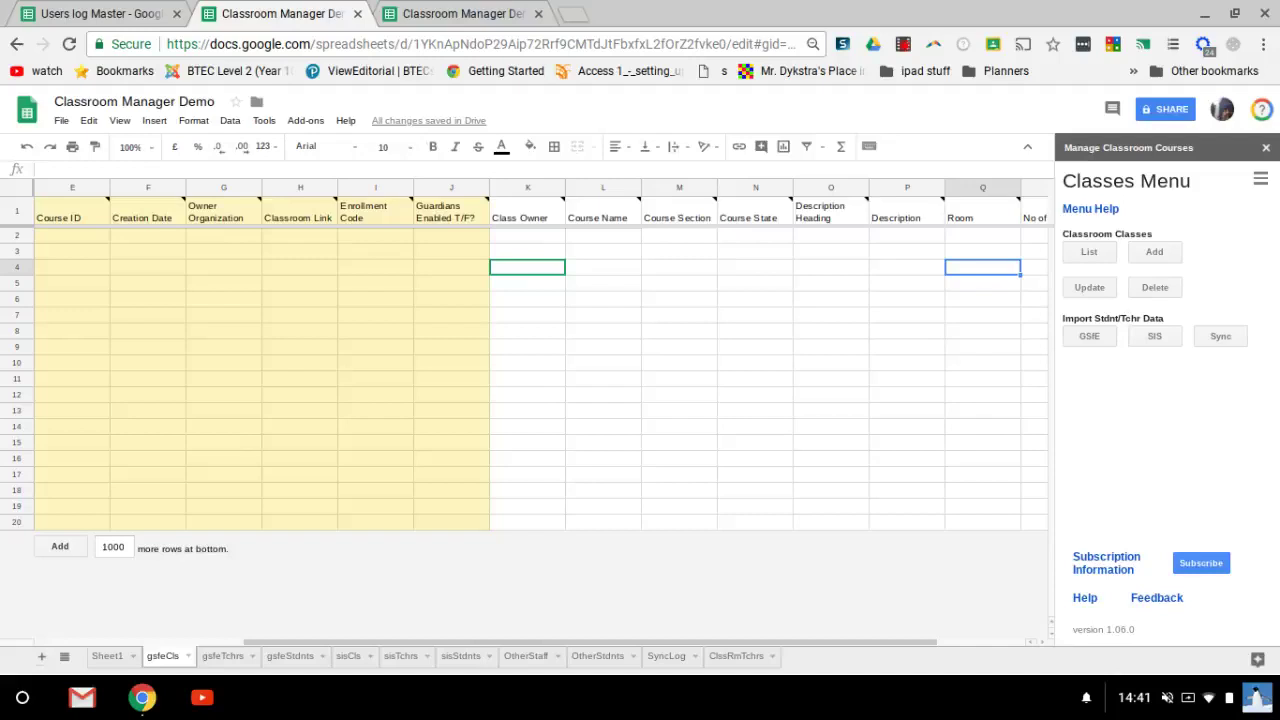
# Step: Go back across the gsfeCls sheet to examine the Update Y/N and Change Owner Y/N columns
pyautogui.press('Left')
pyautogui.press('Left')
pyautogui.press('Left')
pyautogui.press('Left')
pyautogui.press('Left')
pyautogui.press('Left')
pyautogui.press('Left')
pyautogui.press('Left')
pyautogui.press('Left')
pyautogui.press('Left')
pyautogui.press('Left')
pyautogui.press('Left')
pyautogui.press('Left')
pyautogui.press('Left')
pyautogui.press('Left')
pyautogui.press('Left')
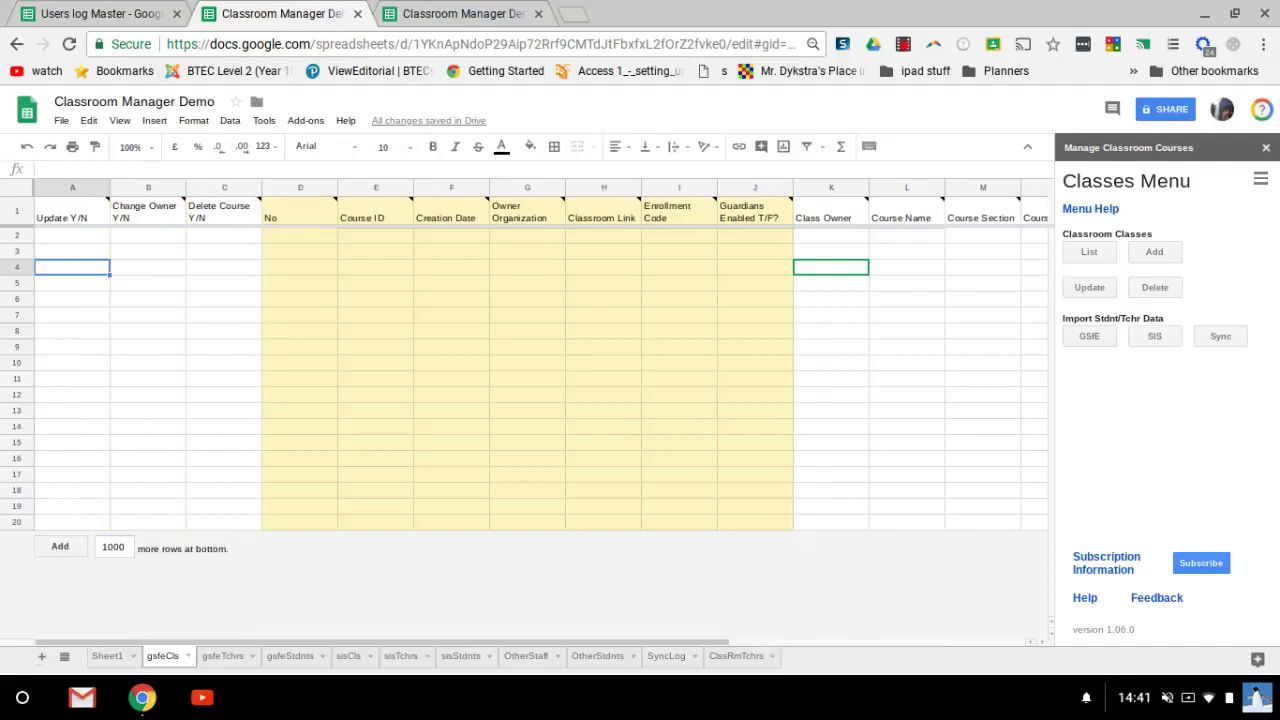
pyautogui.press('Right')
pyautogui.press('Up')
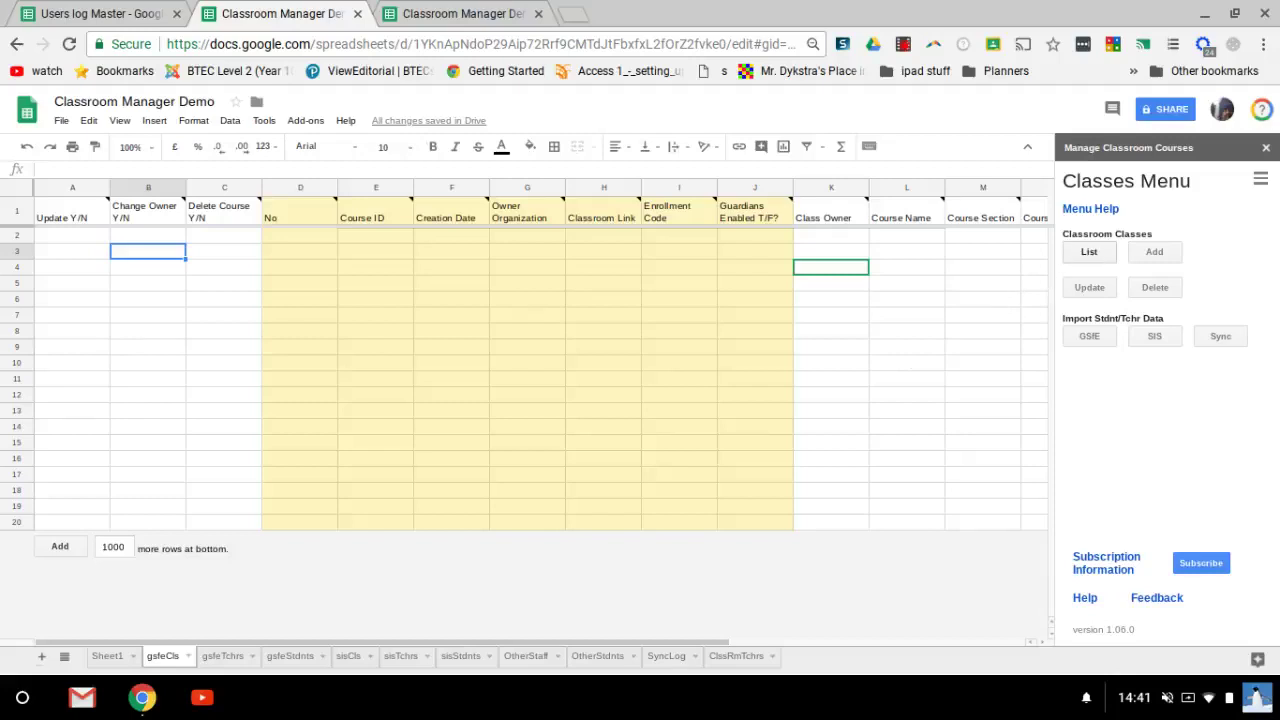
# Step: Retrieve the classes with section Year 07 and class name 17/18, matching all filters, and close the Get Class Information dialog
pyautogui.click(1088, 251)
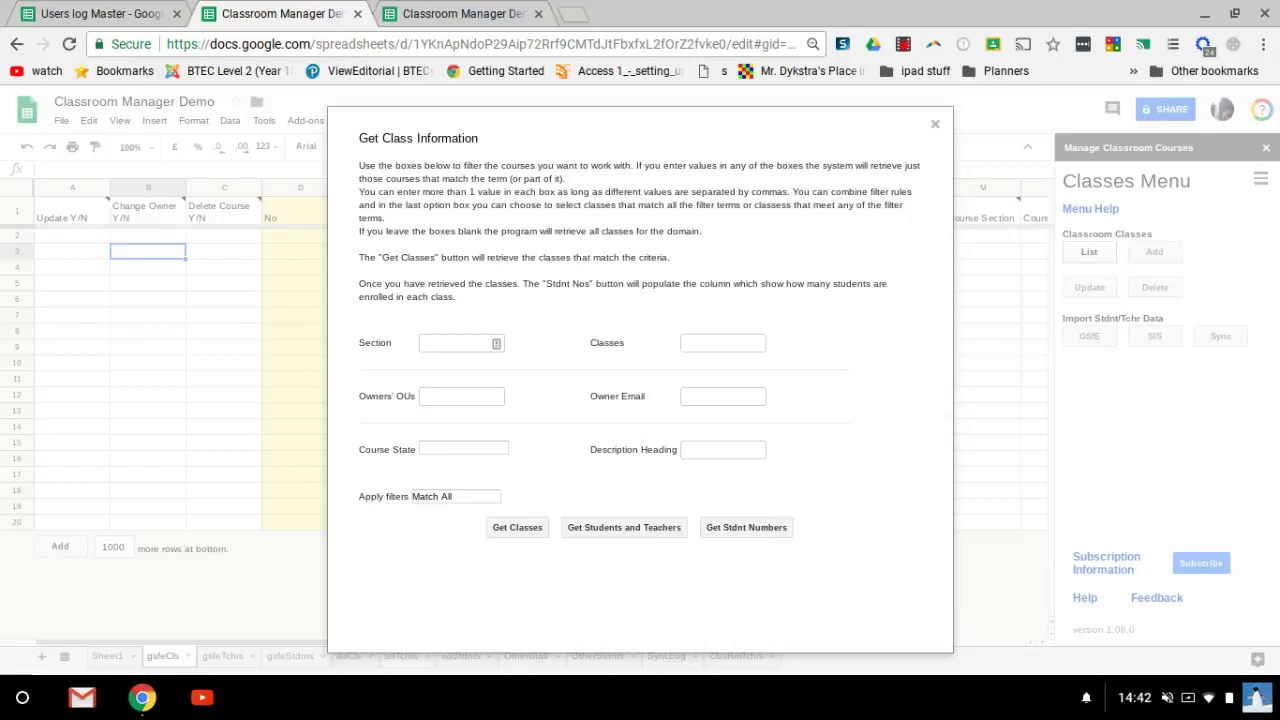
pyautogui.click(451, 346)
pyautogui.write('Year 07')
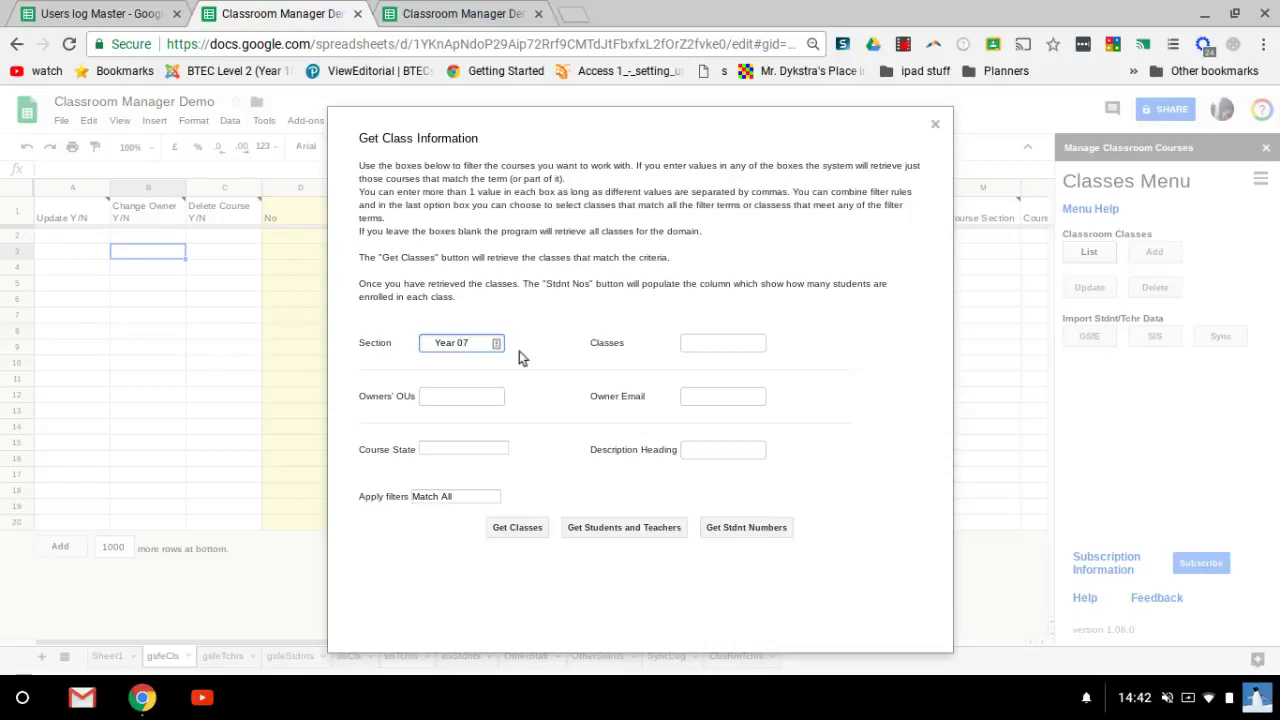
pyautogui.click(694, 340)
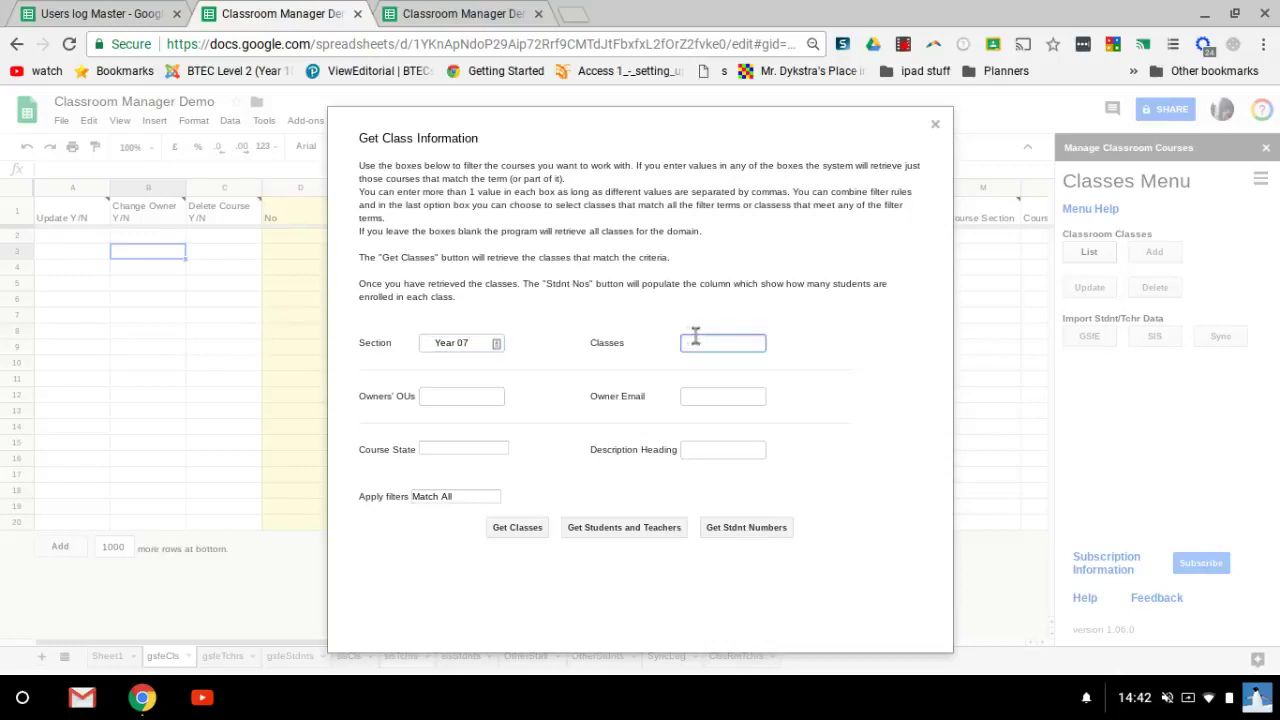
pyautogui.write('17/18')
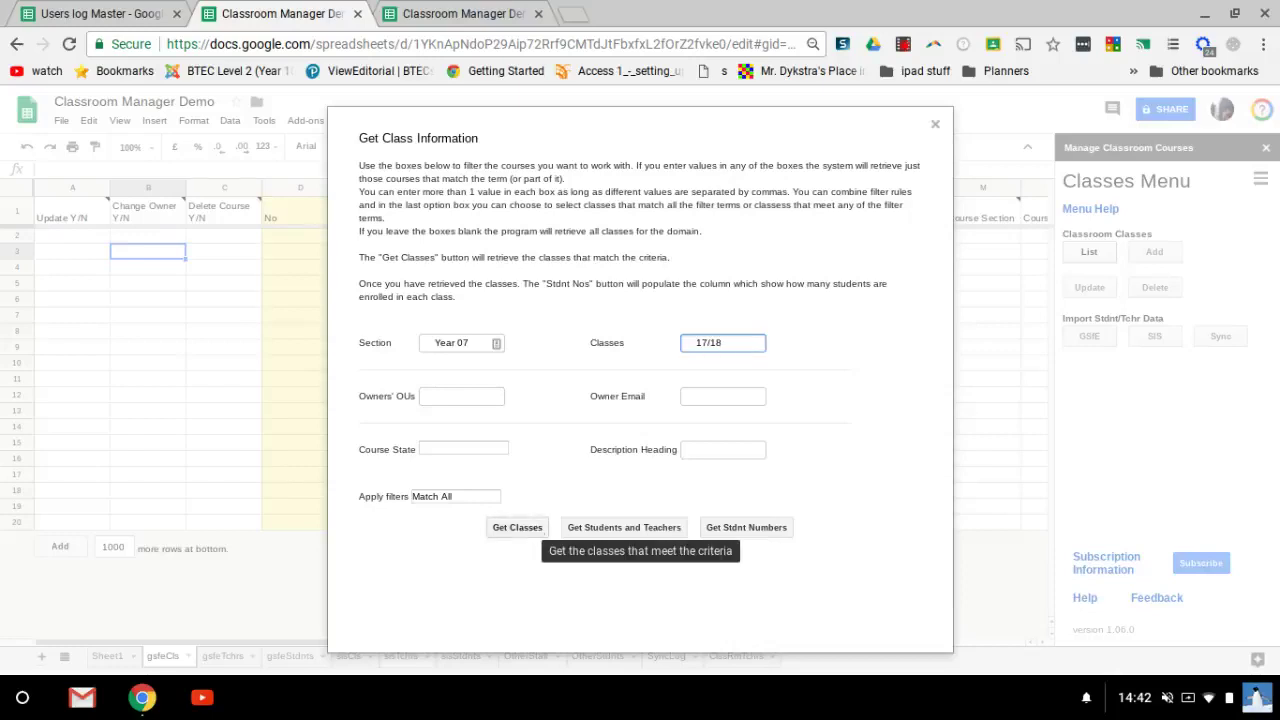
pyautogui.click(520, 529)
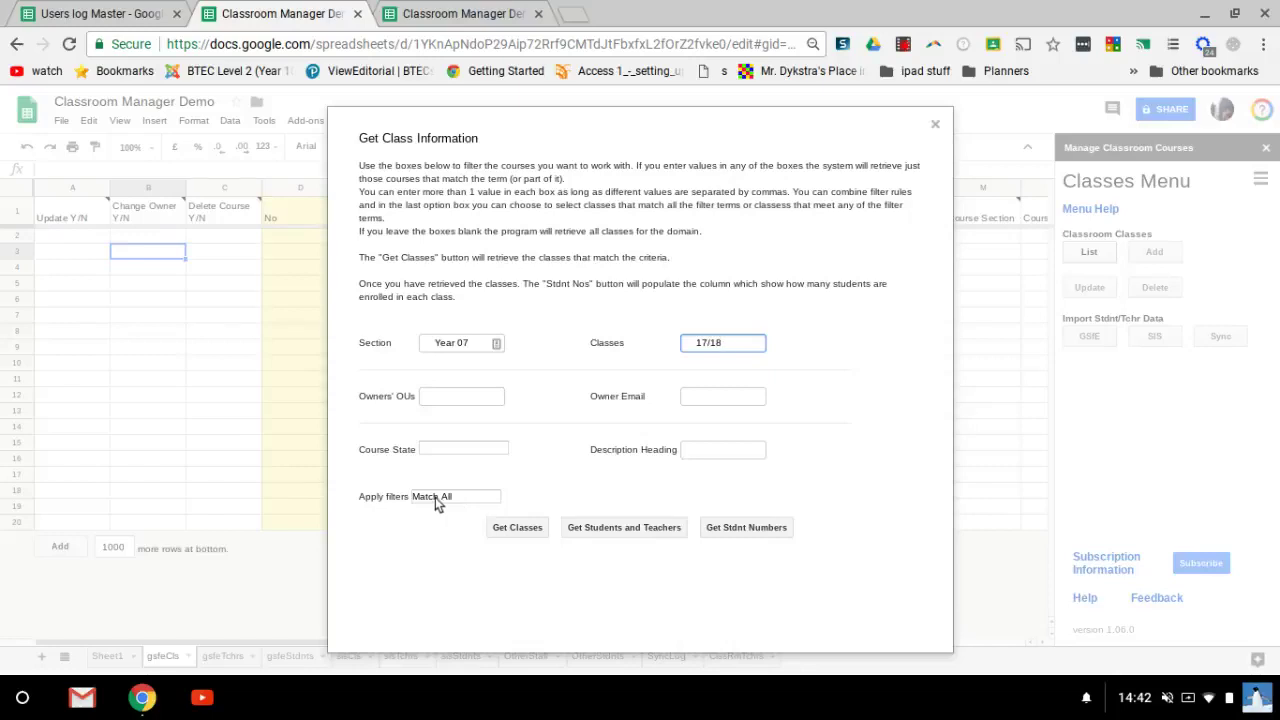
pyautogui.click(505, 531)
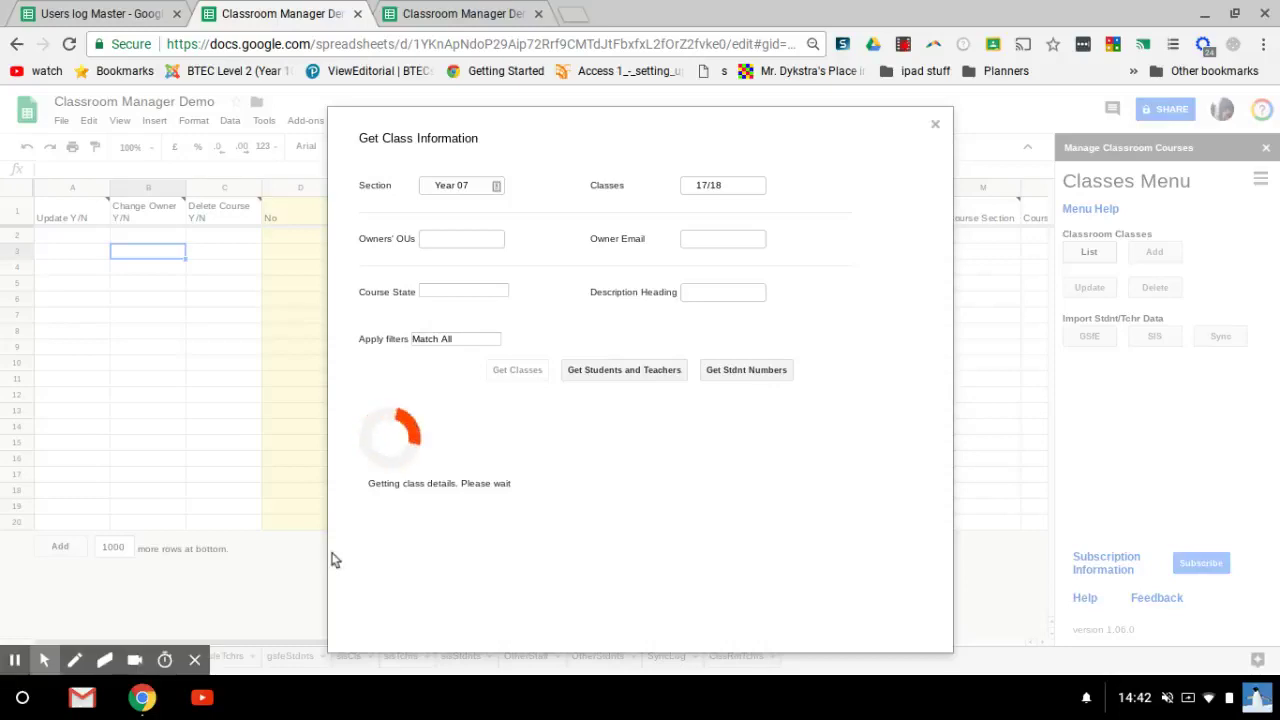
pyautogui.click(15, 660)
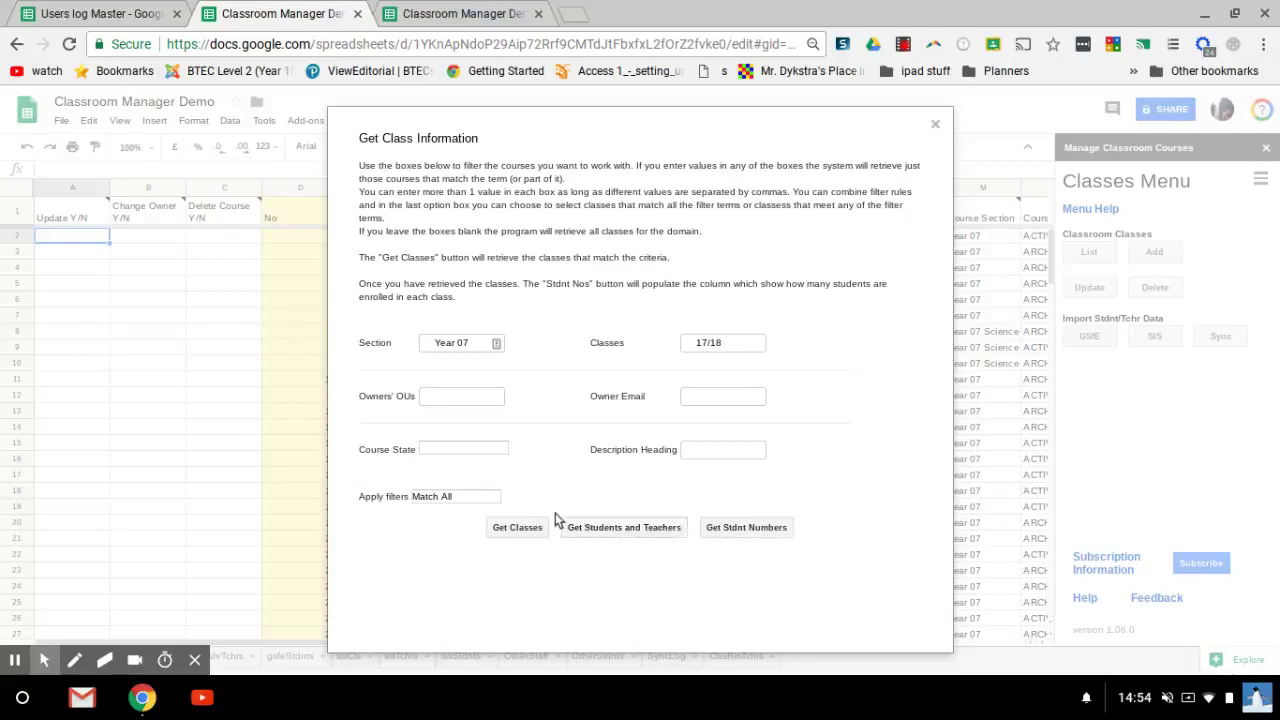
pyautogui.click(934, 124)
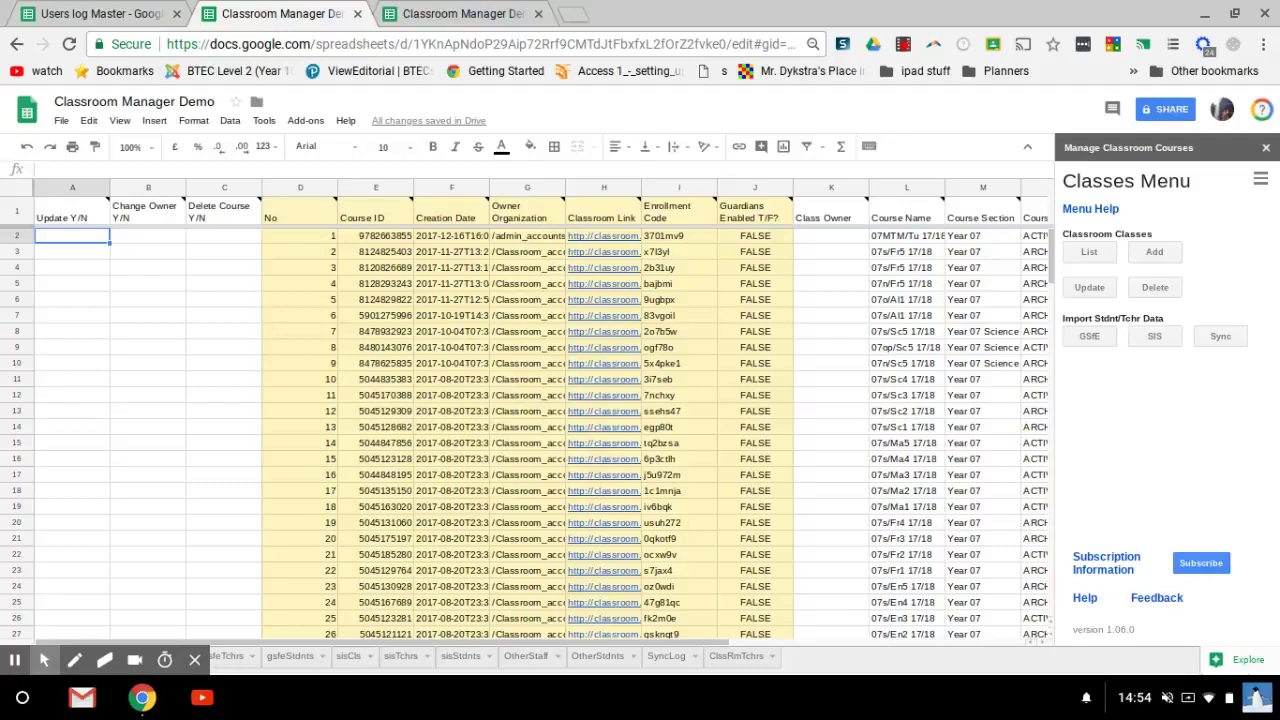
# Step: Examine the first listed course's details from Course Name across to No of assignments
pyautogui.moveTo(919, 220)
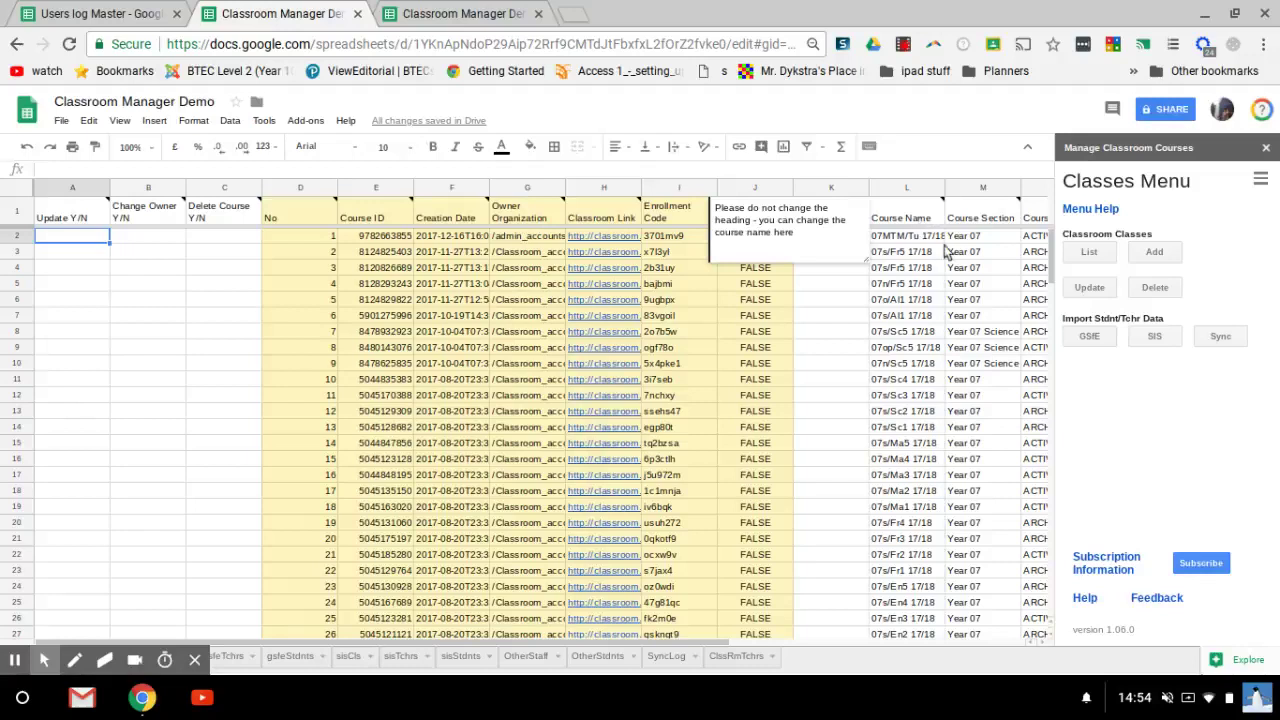
pyautogui.click(907, 236)
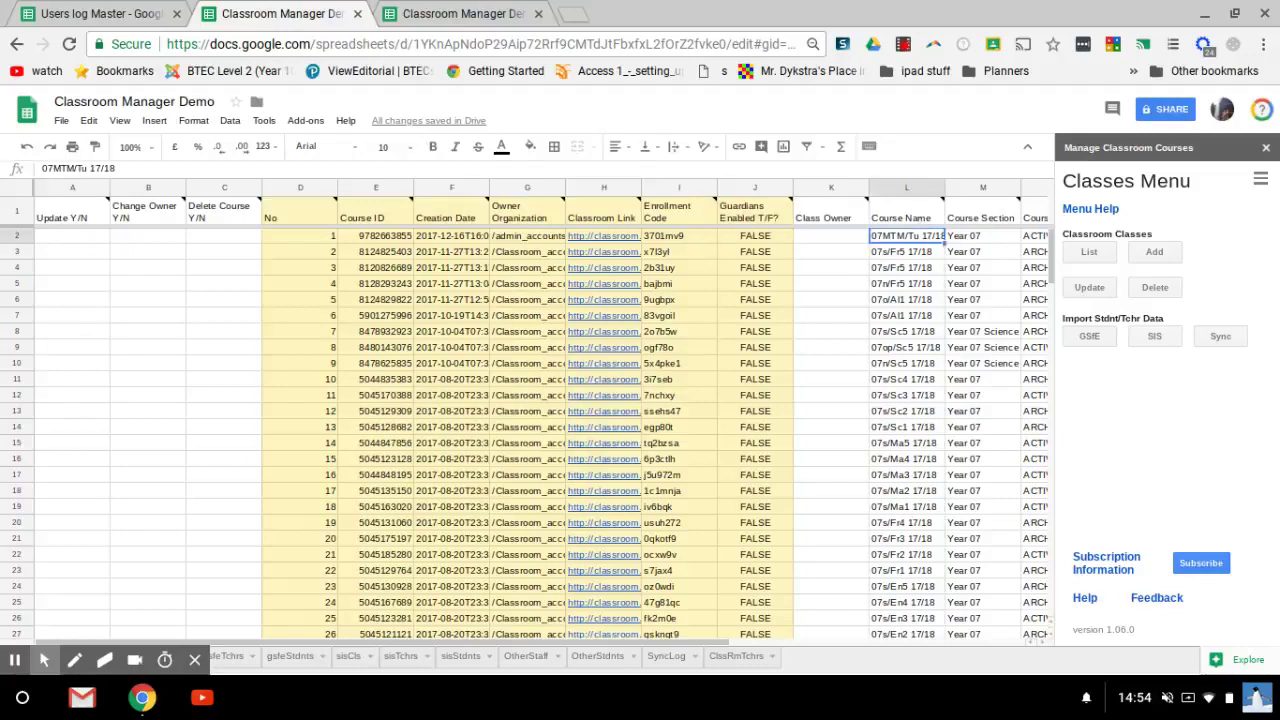
pyautogui.press('Right')
pyautogui.press('Right')
pyautogui.press('Right')
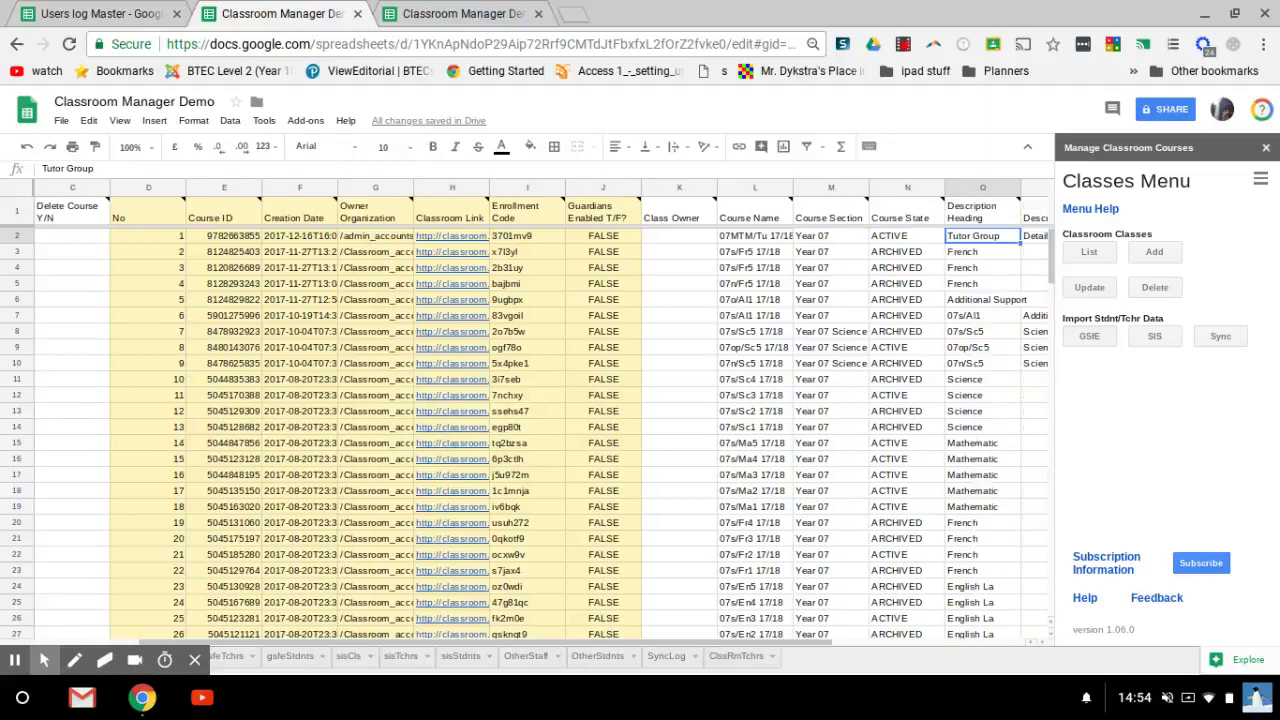
pyautogui.press('Right')
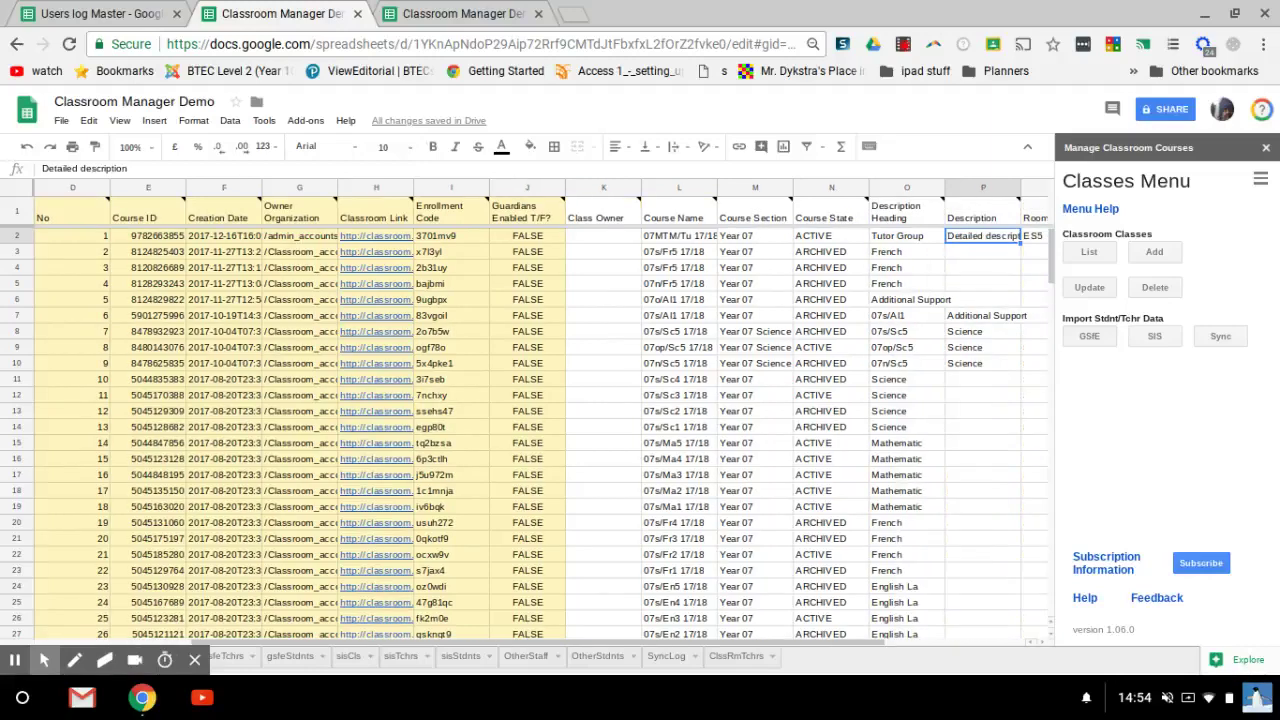
pyautogui.press('Right')
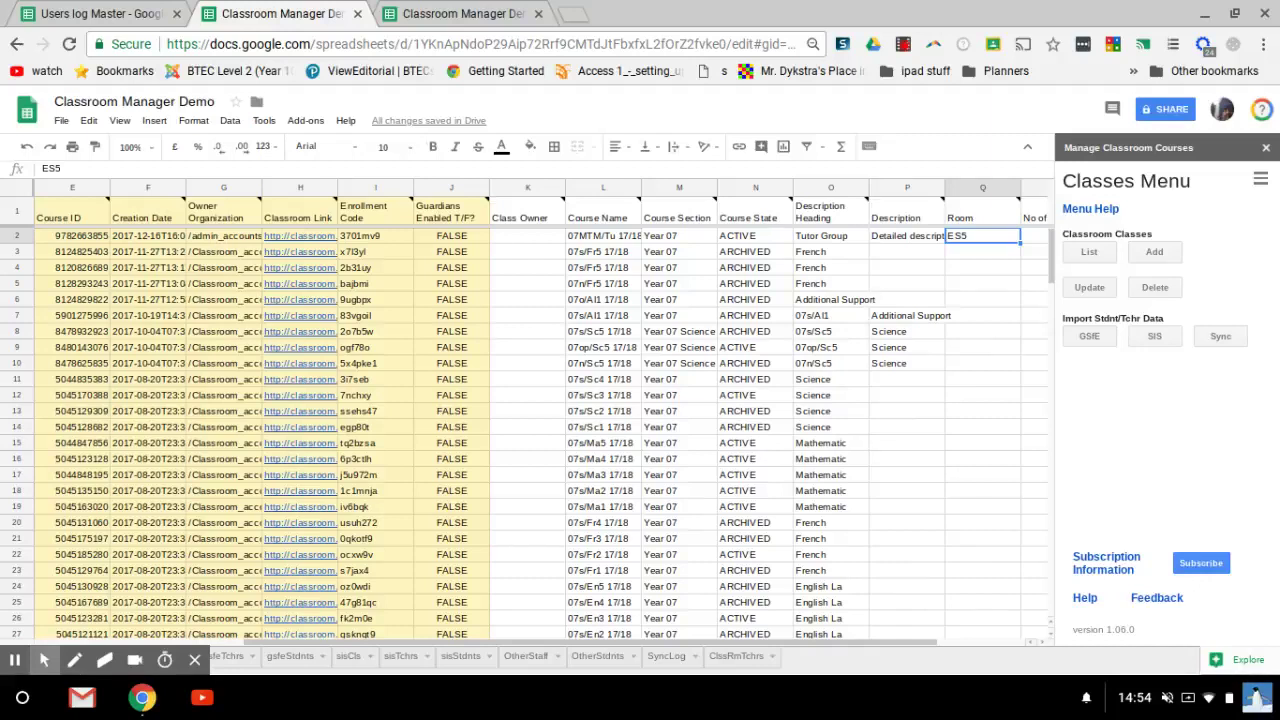
pyautogui.press('Right')
pyautogui.press('Right')
pyautogui.press('Left')
pyautogui.press('Left')
pyautogui.press('Left')
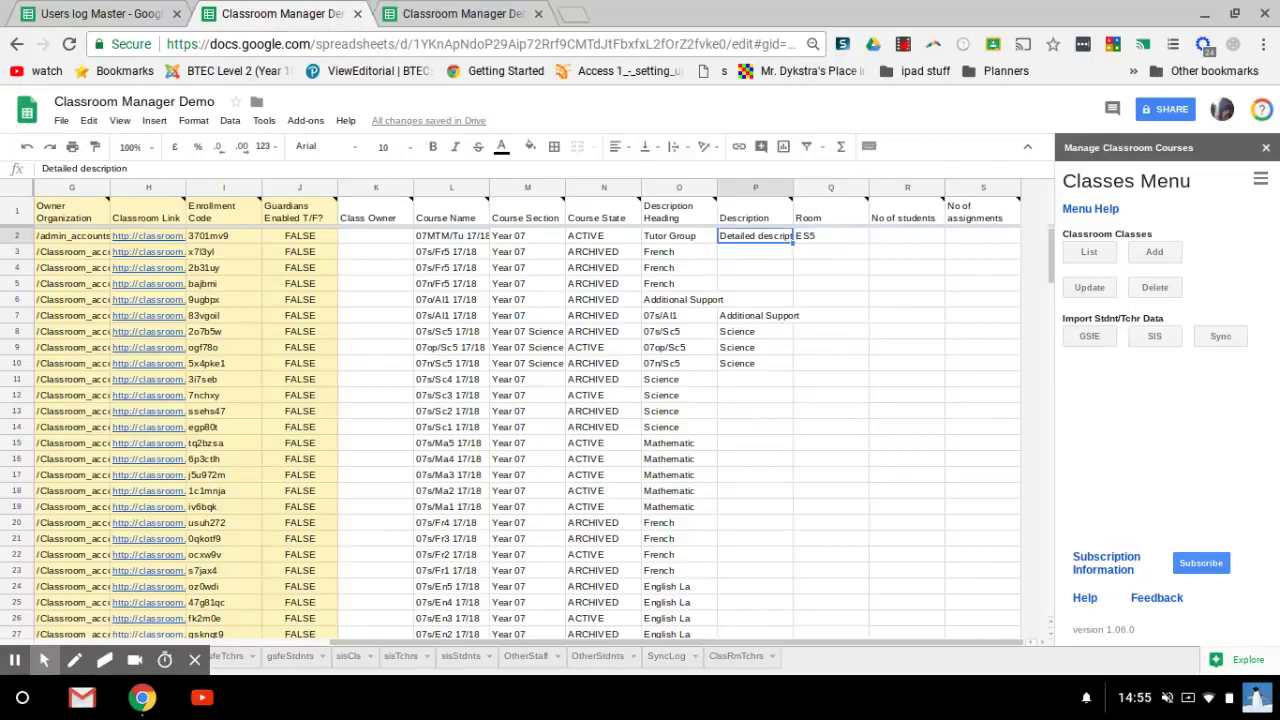
# Step: Change the Room of the first listed course, 07MTM/Tu 17/18, to EG55
pyautogui.press('Right')
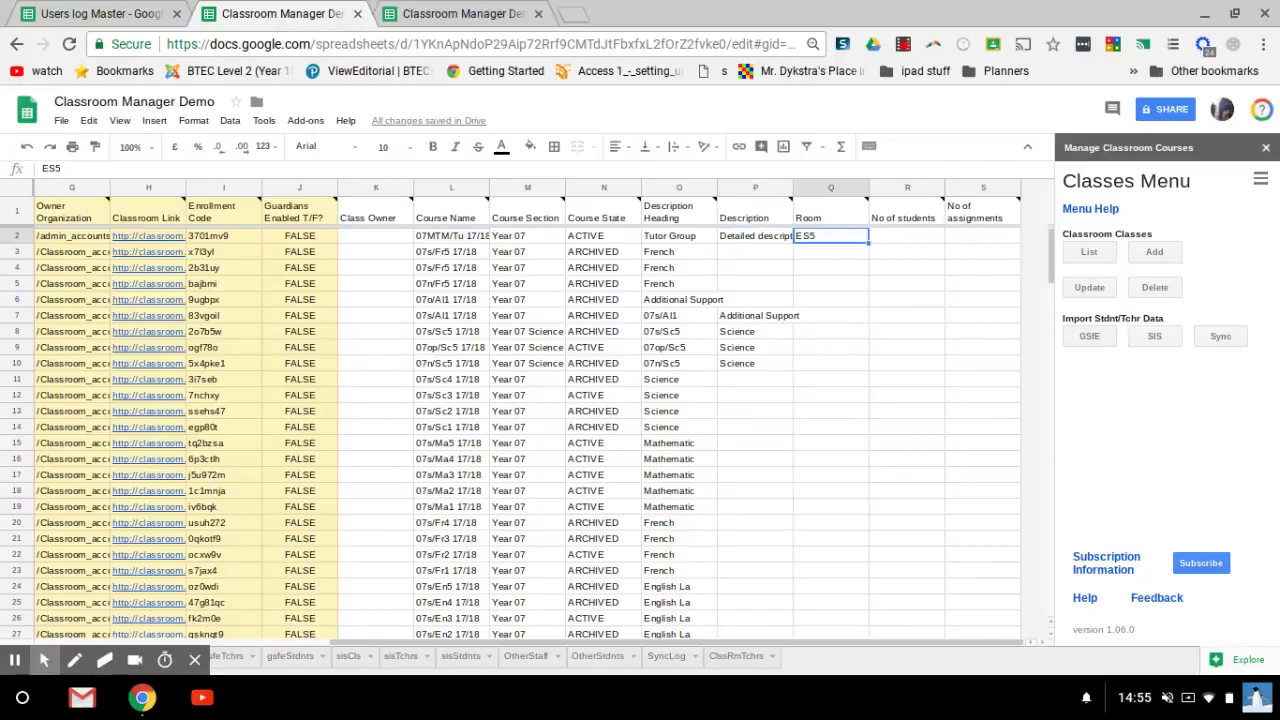
pyautogui.write('E')
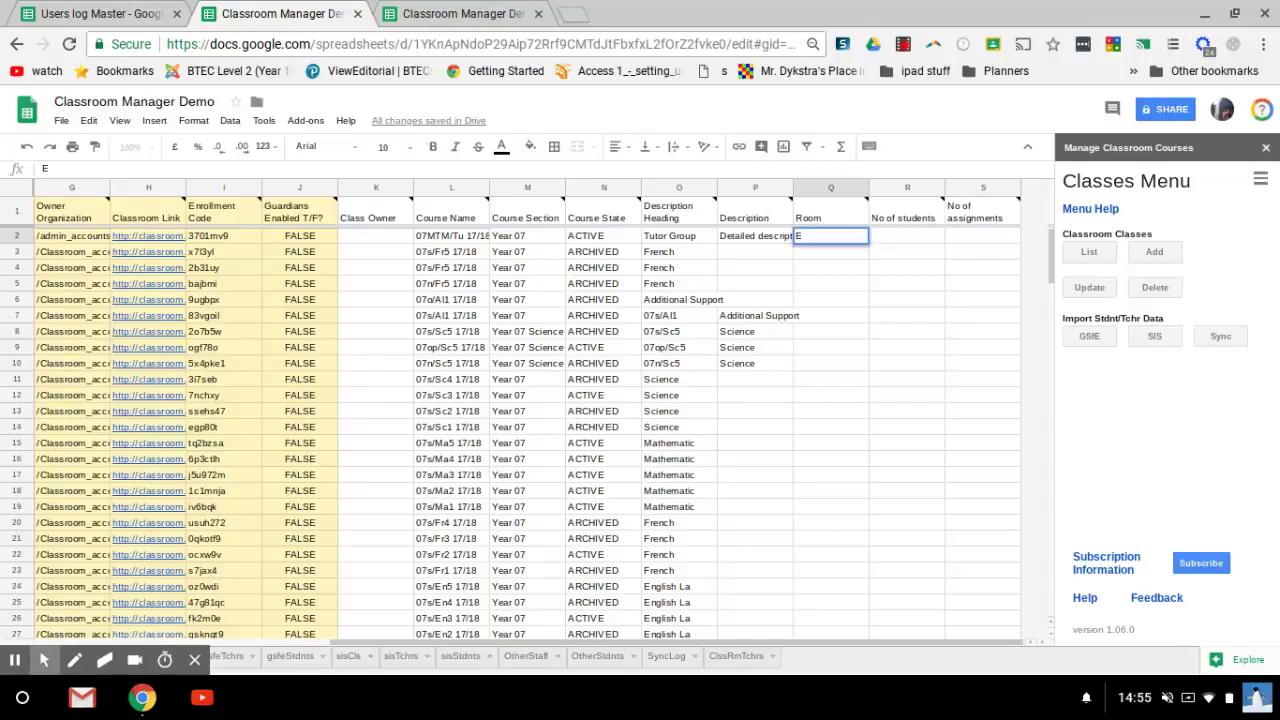
pyautogui.write('G55')
# Step: Mark the first course with y under Update Y/N and run the class update
pyautogui.click(70, 236)
pyautogui.press('Left')
pyautogui.press('Left')
pyautogui.press('Left')
pyautogui.press('Left')
pyautogui.press('Left')
pyautogui.press('Left')
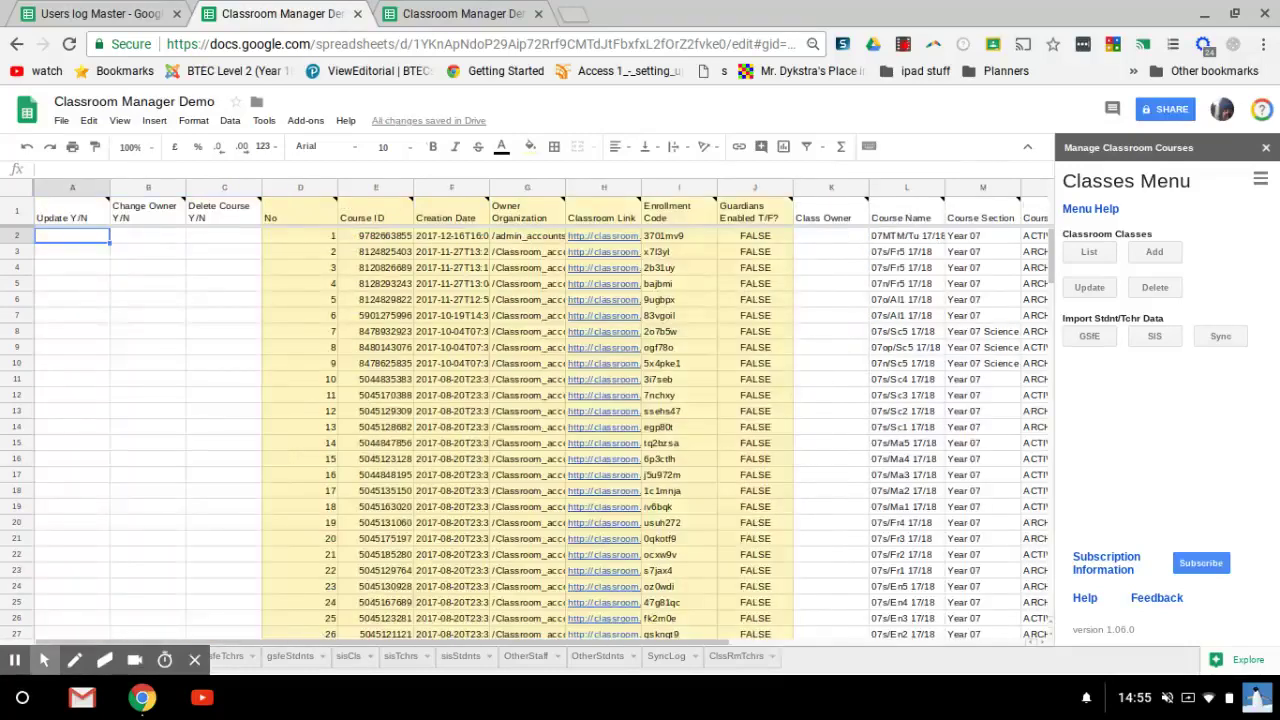
pyautogui.write('y')
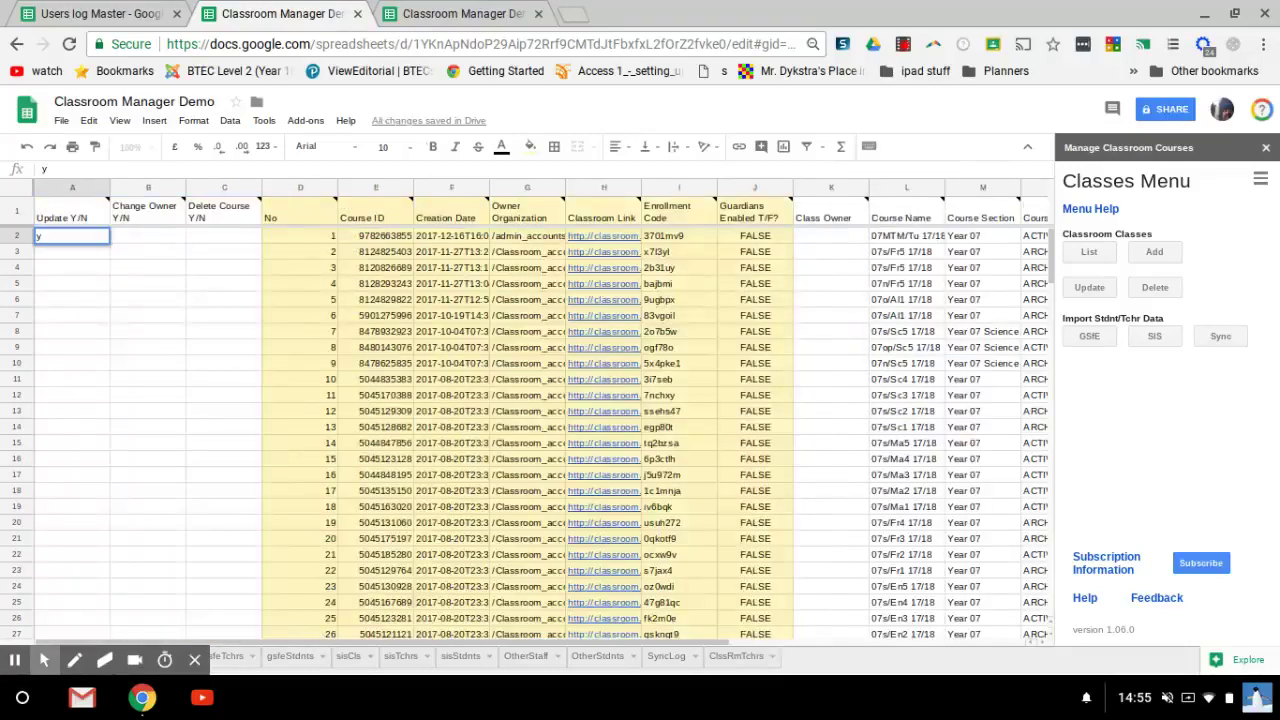
pyautogui.press('Tab')
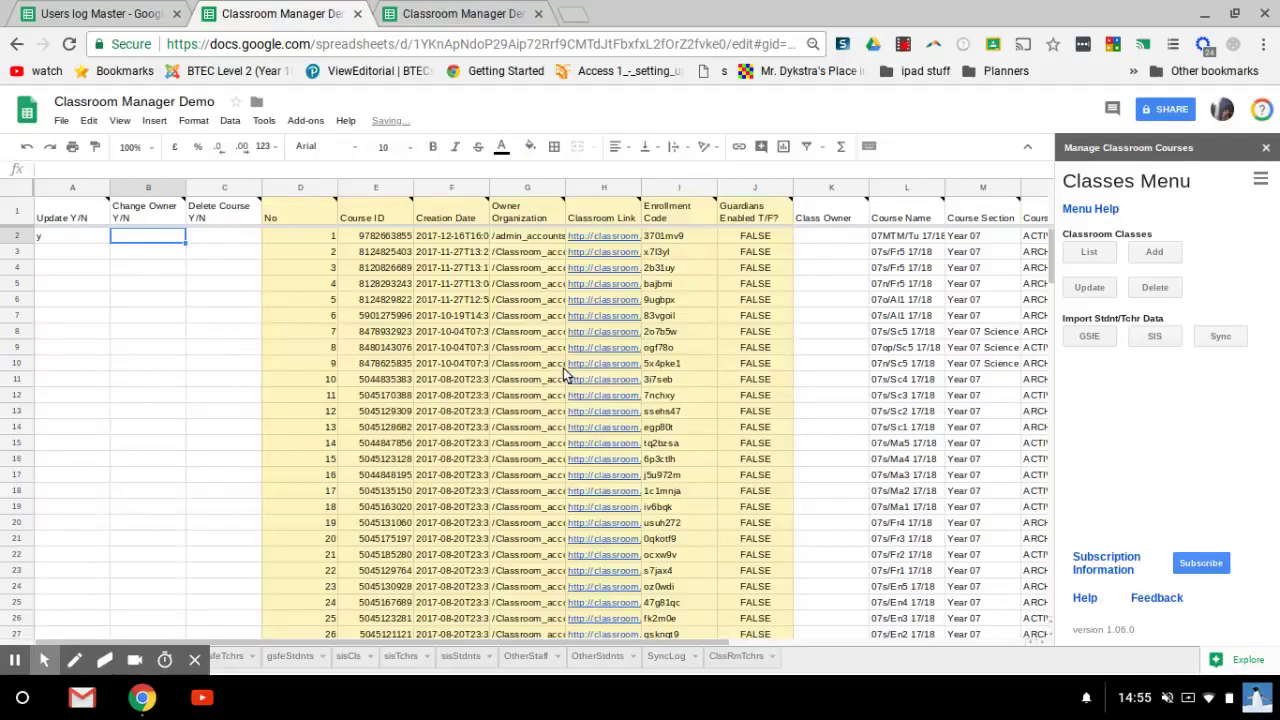
pyautogui.click(1095, 288)
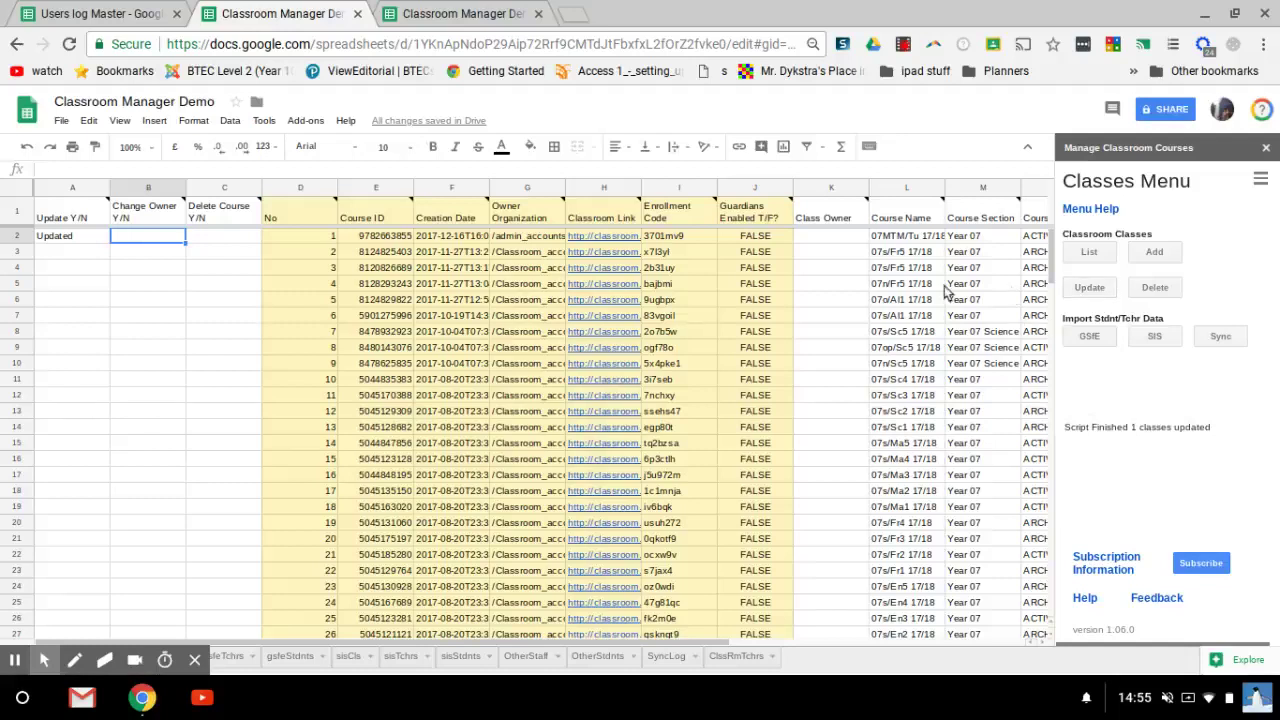
# Step: Check the updated course's name, and examine the teacher list in gsfeTchrs and the student list in gsfeStdnts
pyautogui.click(924, 238)
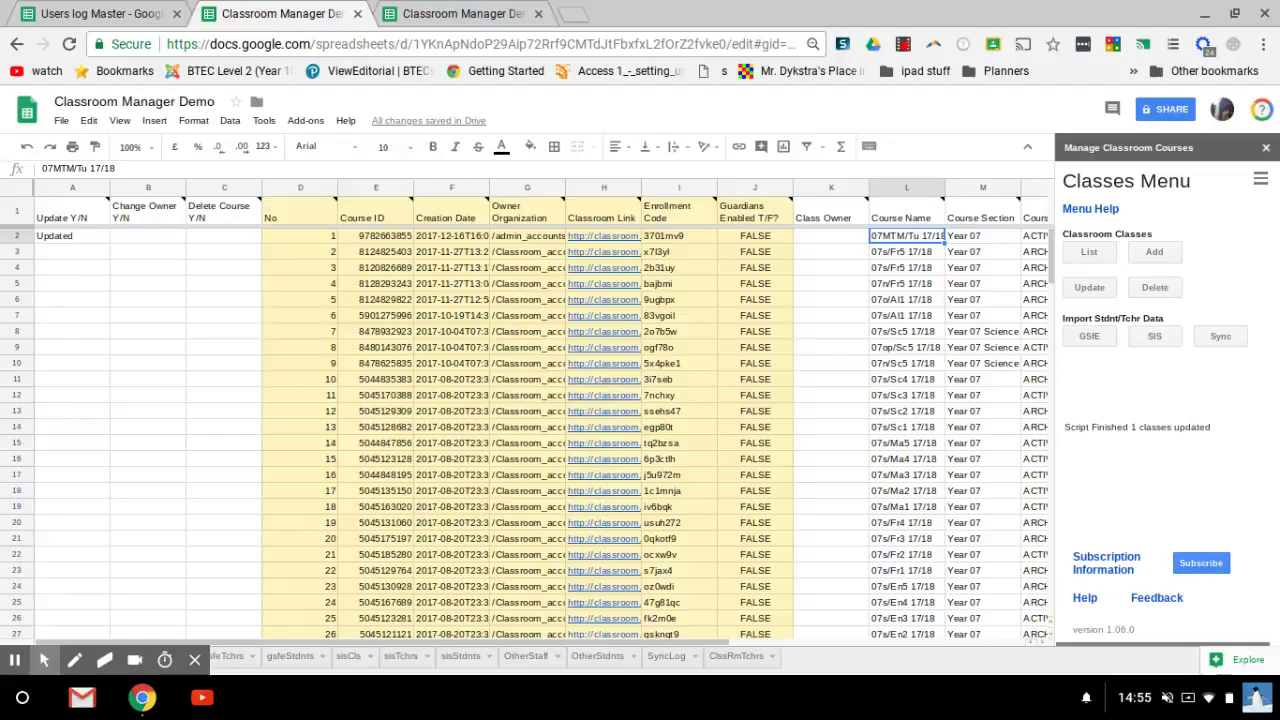
pyautogui.click(228, 660)
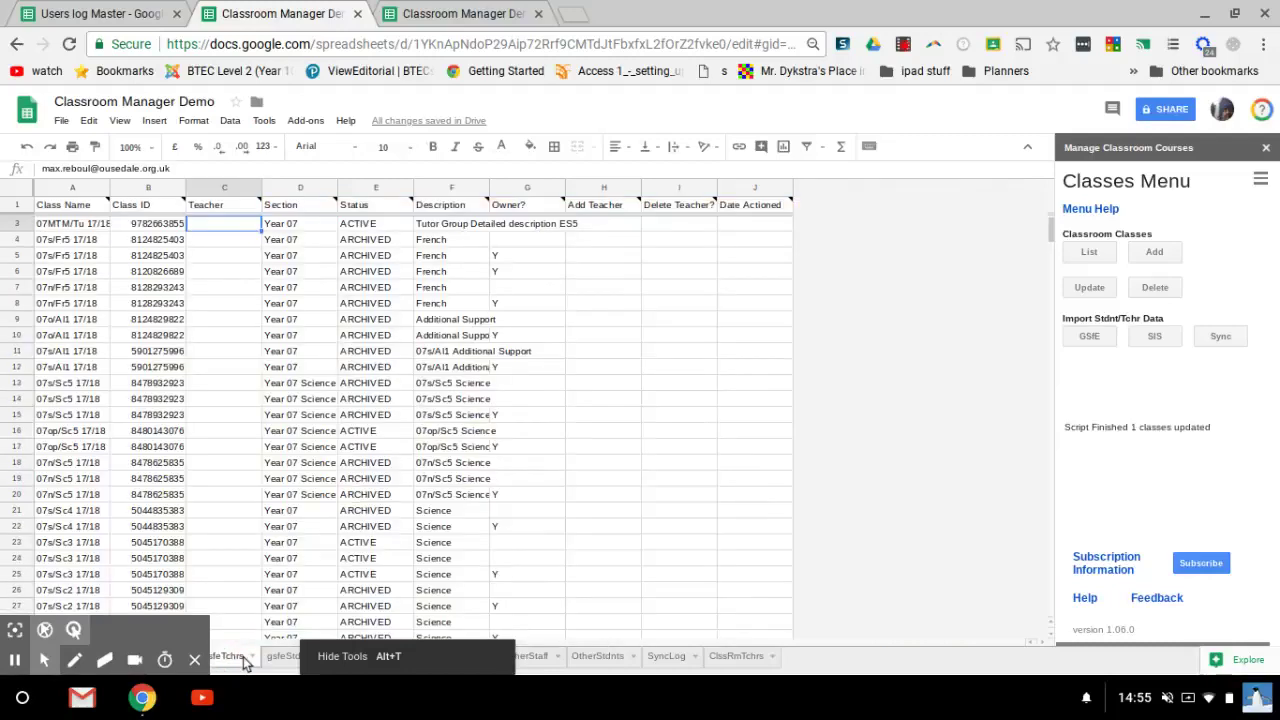
pyautogui.click(38, 324)
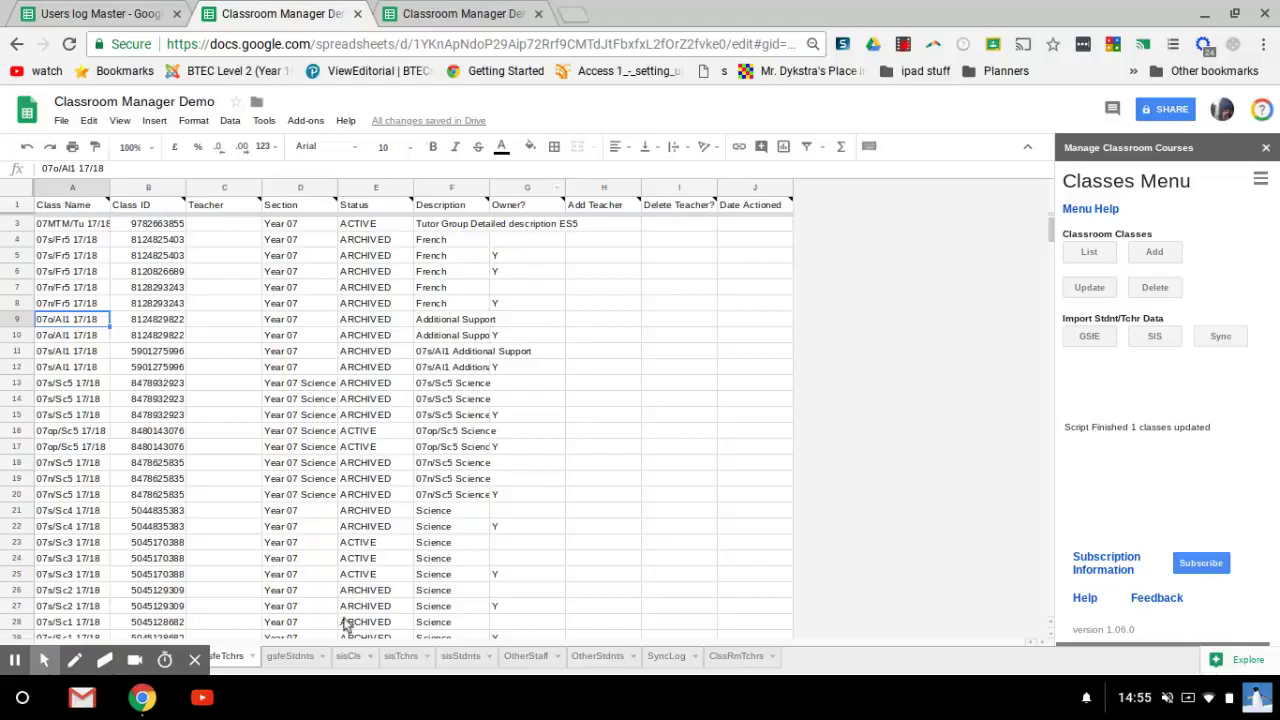
pyautogui.click(305, 658)
pyautogui.click(445, 305)
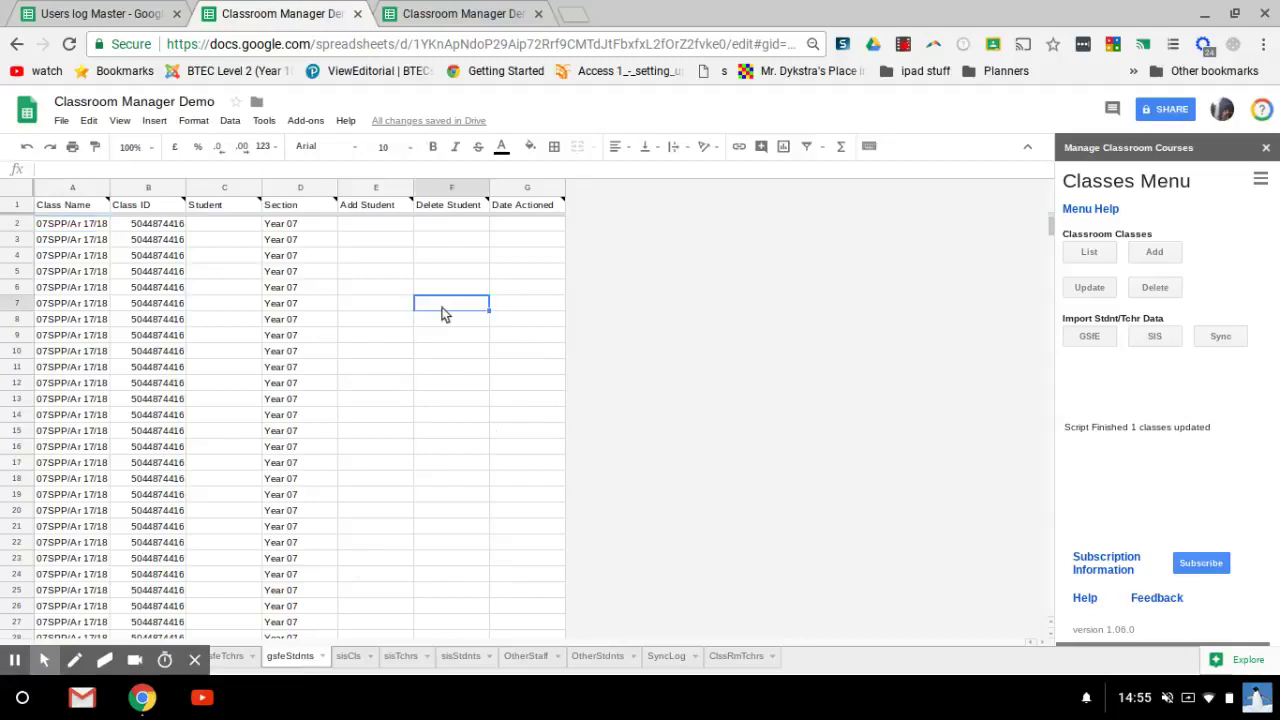